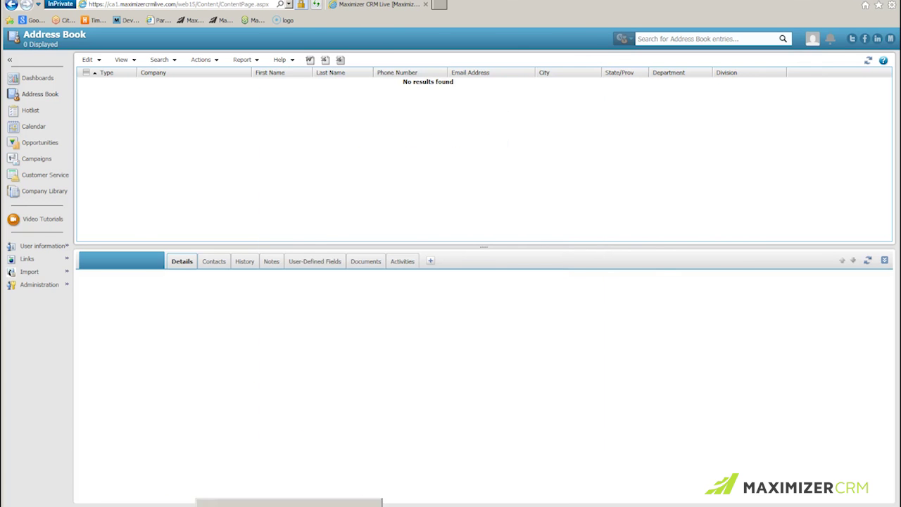
# Replace the State/Prov values Alta, N.Y. and Ont. with AB, NY and ON
pyautogui.click(288, 502)
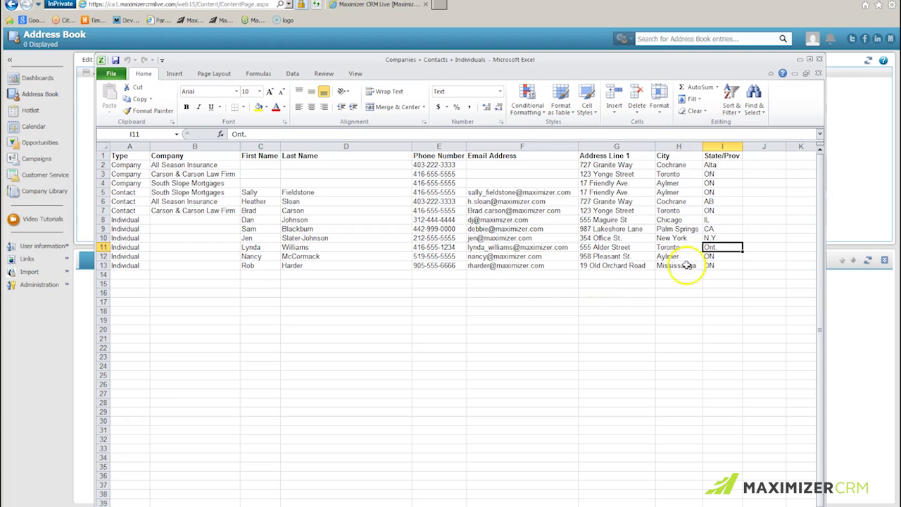
pyautogui.click(727, 165)
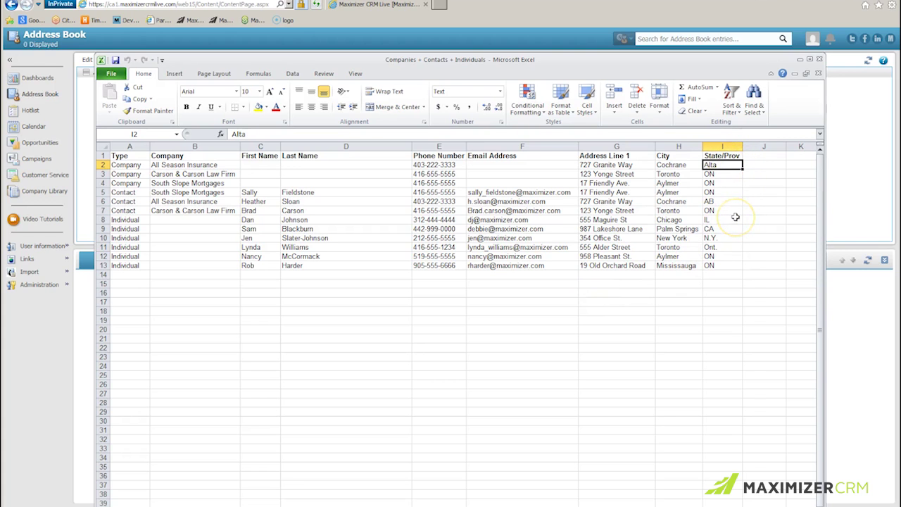
pyautogui.write('AB')
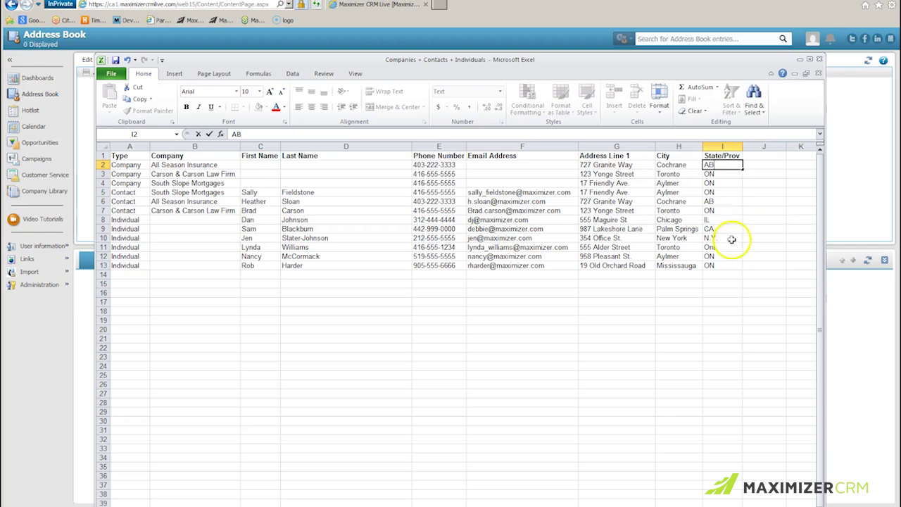
pyautogui.click(733, 240)
pyautogui.write('N')
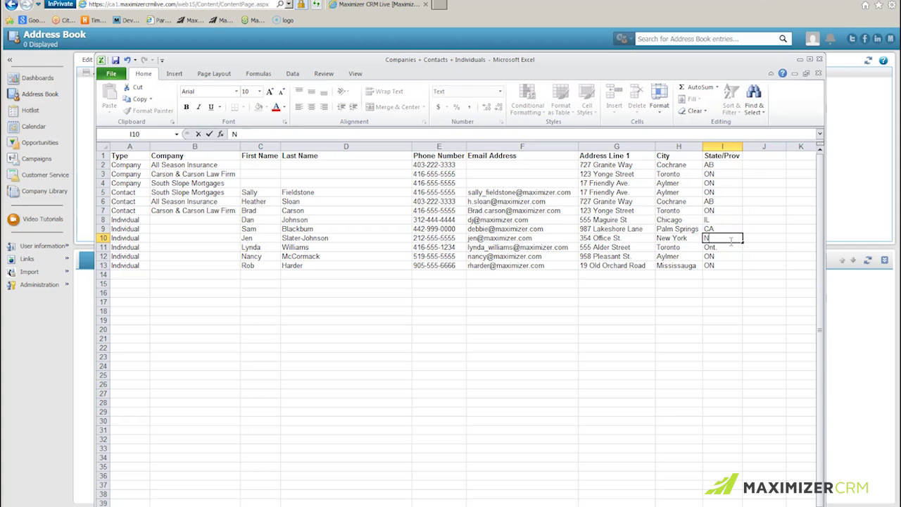
pyautogui.click(724, 247)
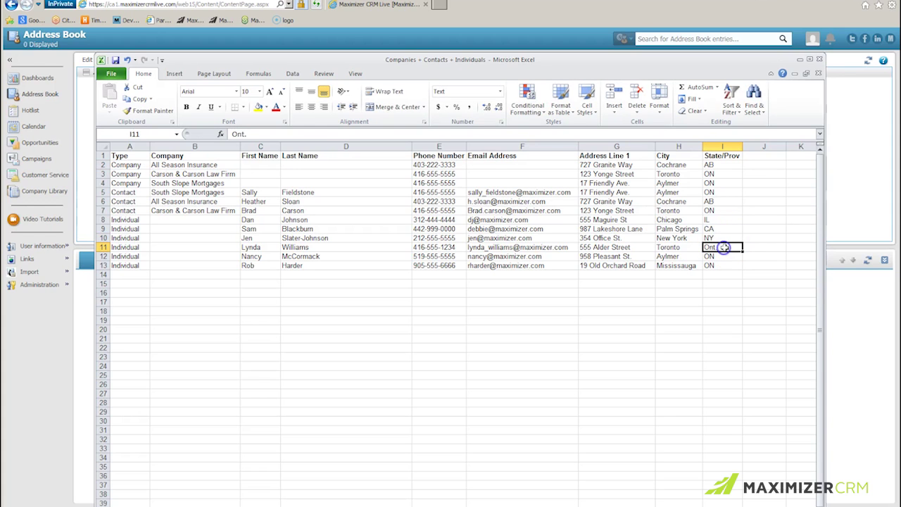
pyautogui.write('ON')
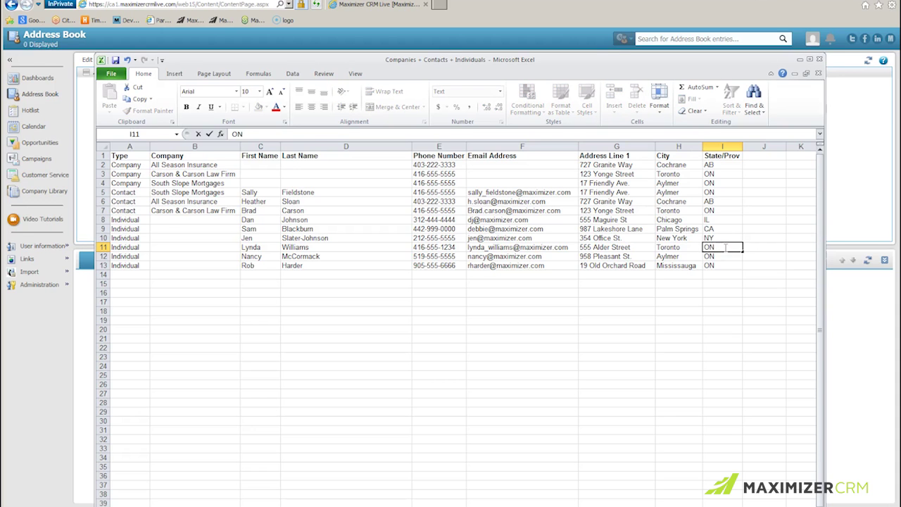
pyautogui.click(715, 283)
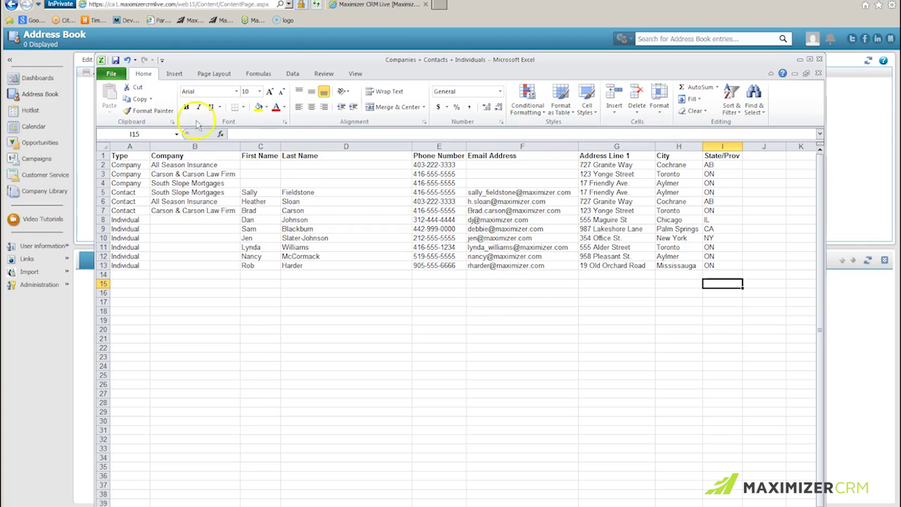
# Save the sheet as 'Companies + Individuals' in CSV (Comma delimited) format, keeping the CSV format
pyautogui.click(111, 74)
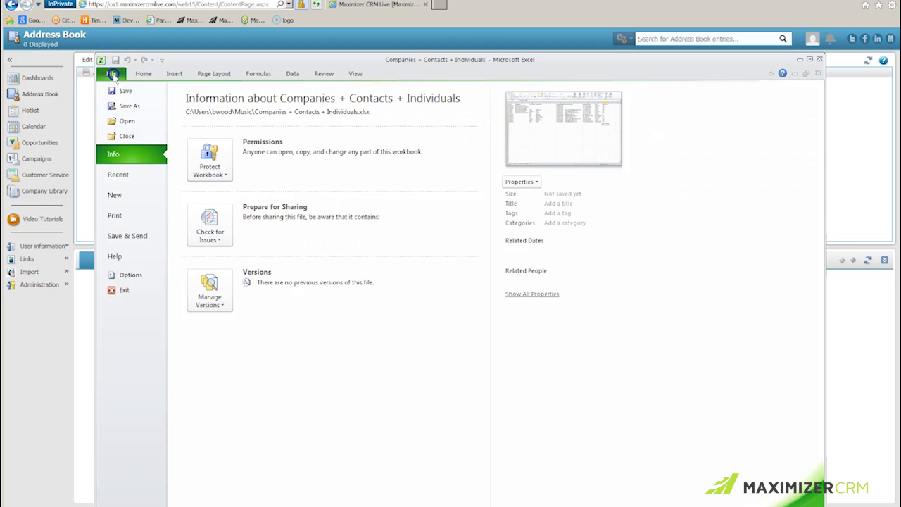
pyautogui.click(132, 104)
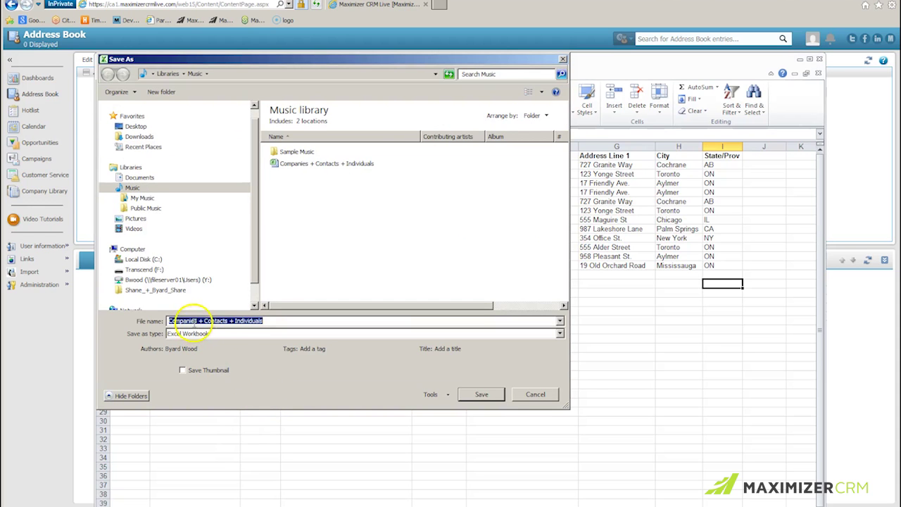
pyautogui.moveTo(234, 321); pyautogui.dragTo(203, 320)
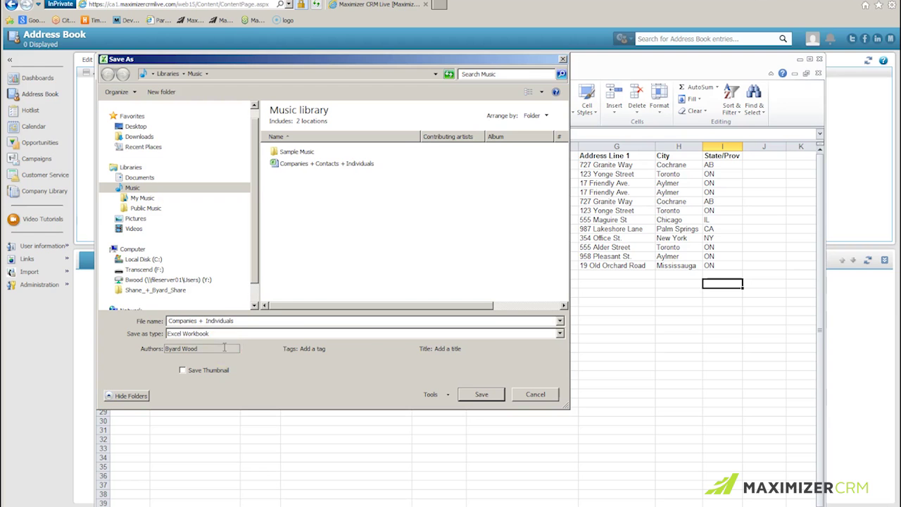
pyautogui.click(560, 333)
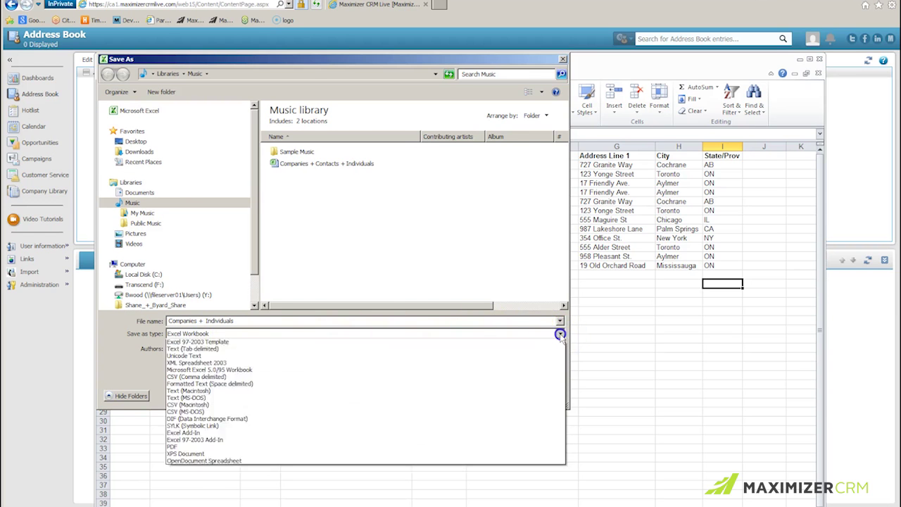
pyautogui.click(221, 442)
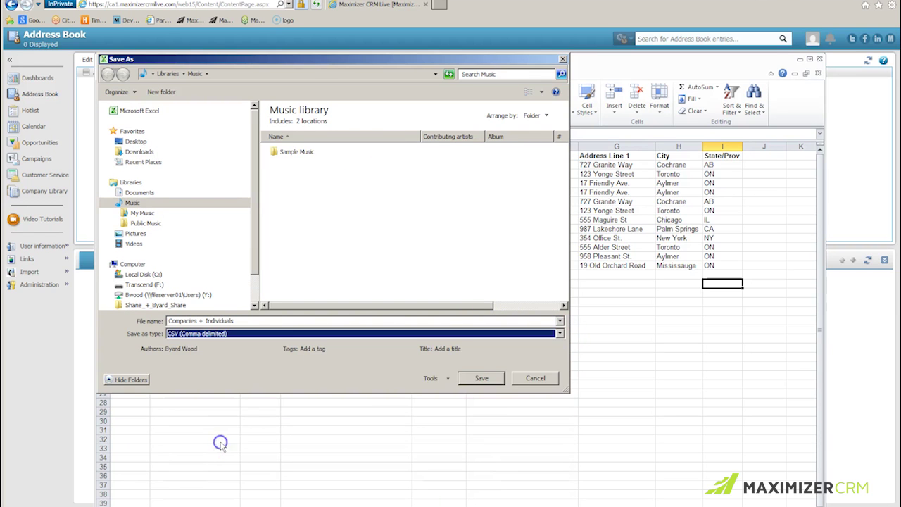
pyautogui.click(479, 378)
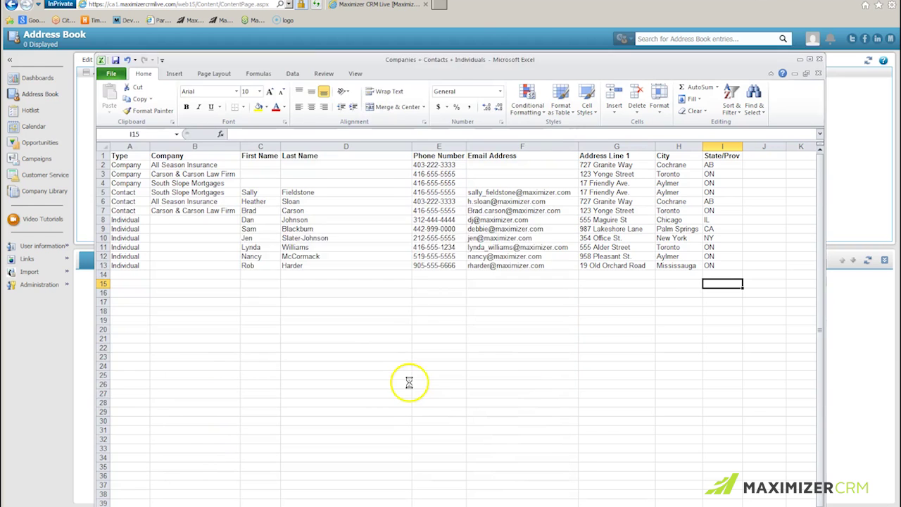
pyautogui.click(410, 291)
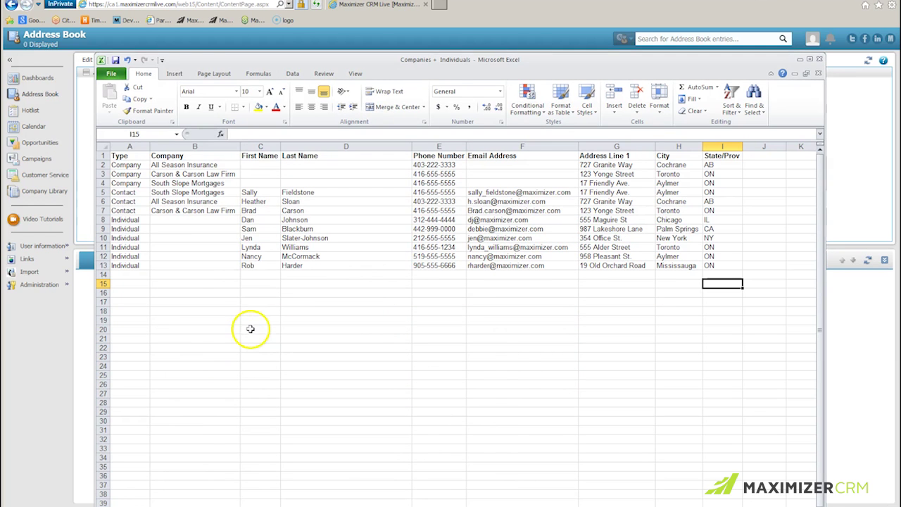
# Save another copy of the sheet as CSV named 'Contacts'
pyautogui.click(112, 73)
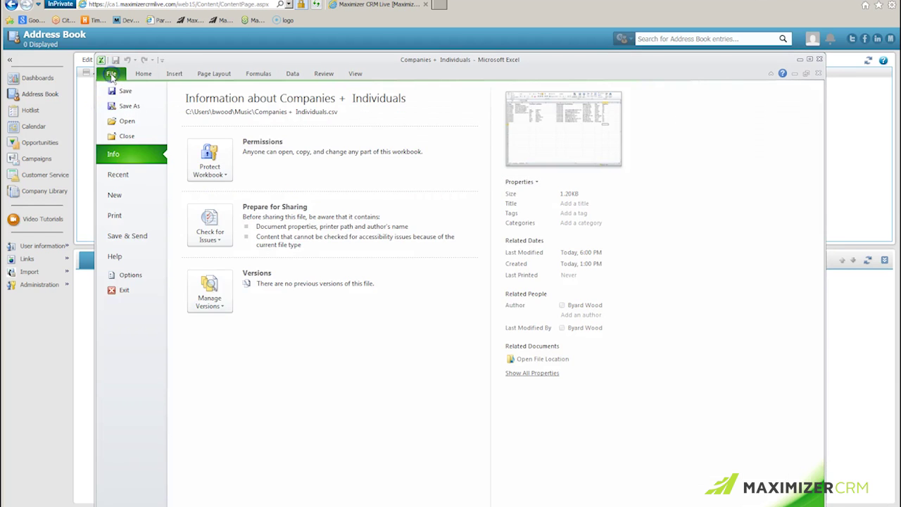
pyautogui.click(127, 107)
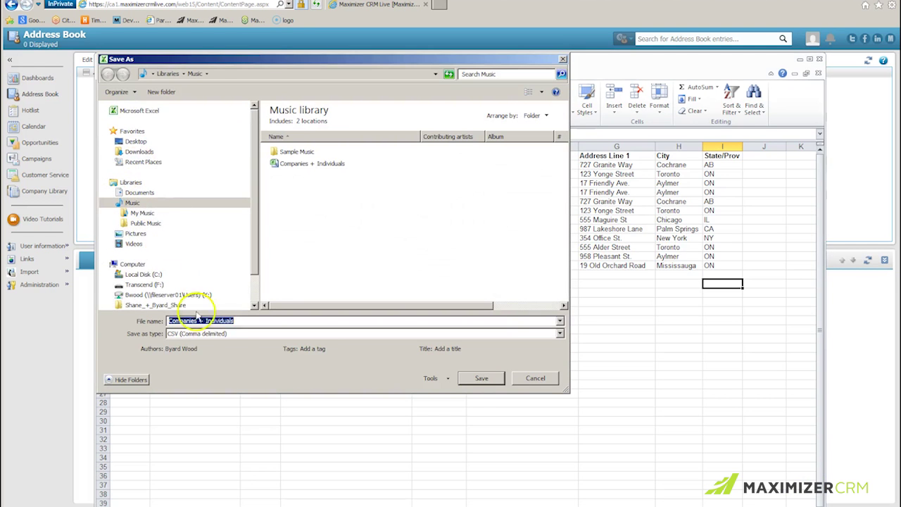
pyautogui.write('Contacts')
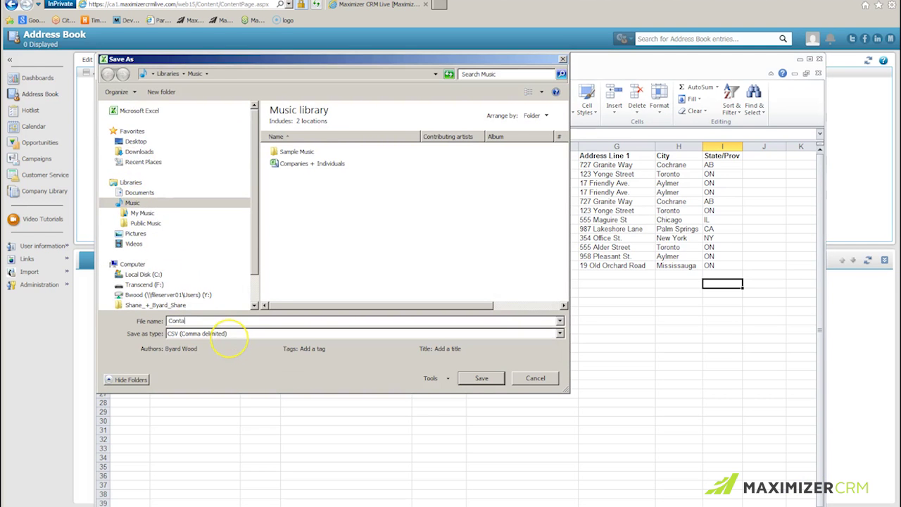
pyautogui.click(482, 378)
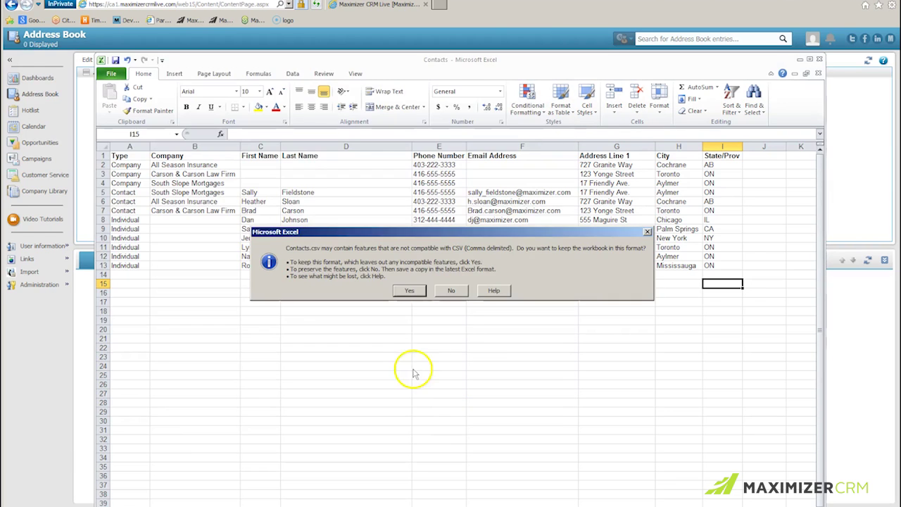
# Keep the CSV format, then delete the three Company rows and six Individual rows from Contacts
pyautogui.click(409, 291)
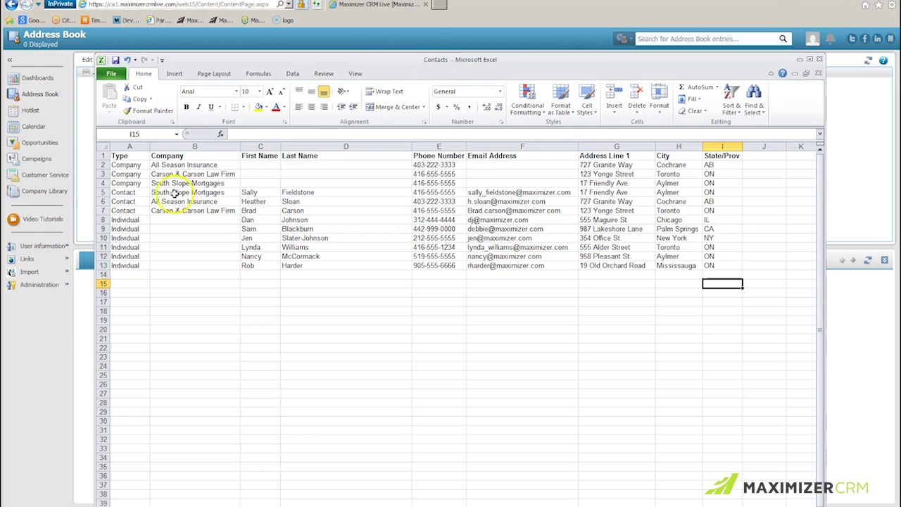
pyautogui.moveTo(94, 165); pyautogui.dragTo(98, 183)
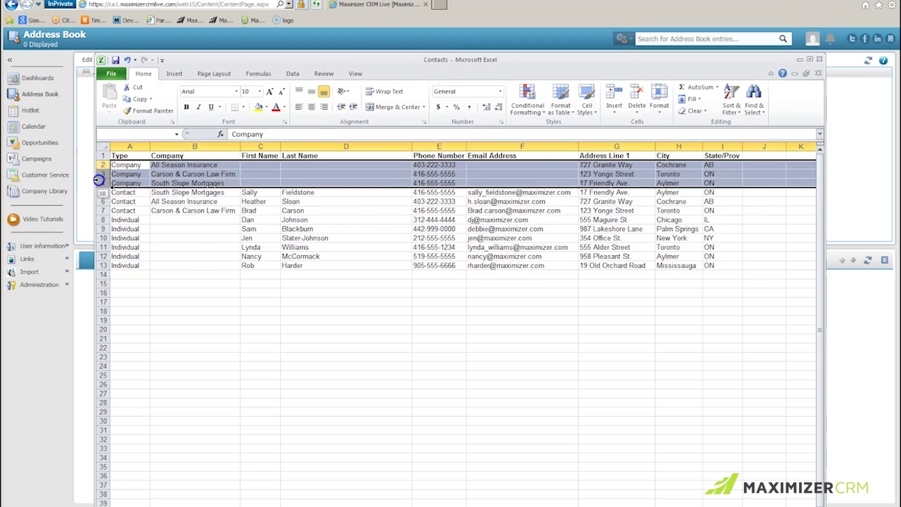
pyautogui.rightClick(171, 180)
pyautogui.click(197, 260)
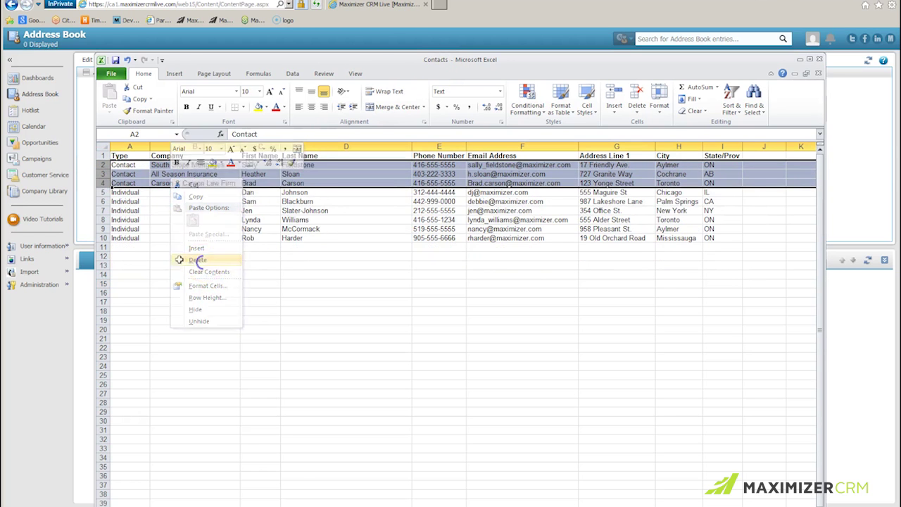
pyautogui.click(103, 191)
pyautogui.moveTo(103, 192); pyautogui.dragTo(103, 238)
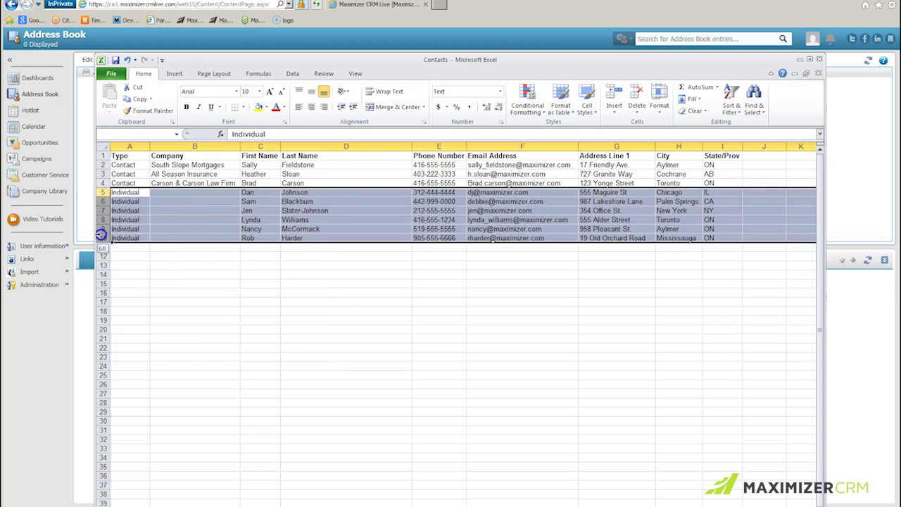
pyautogui.rightClick(186, 221)
pyautogui.click(213, 304)
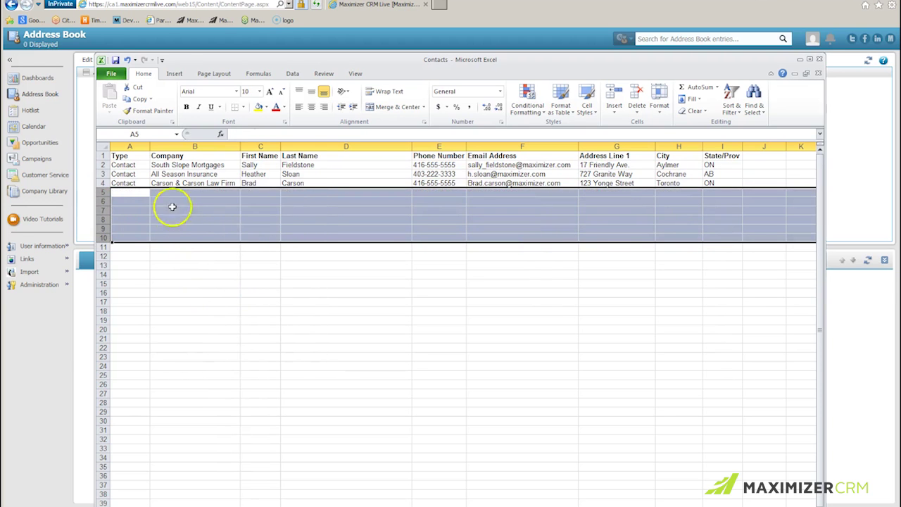
pyautogui.click(191, 274)
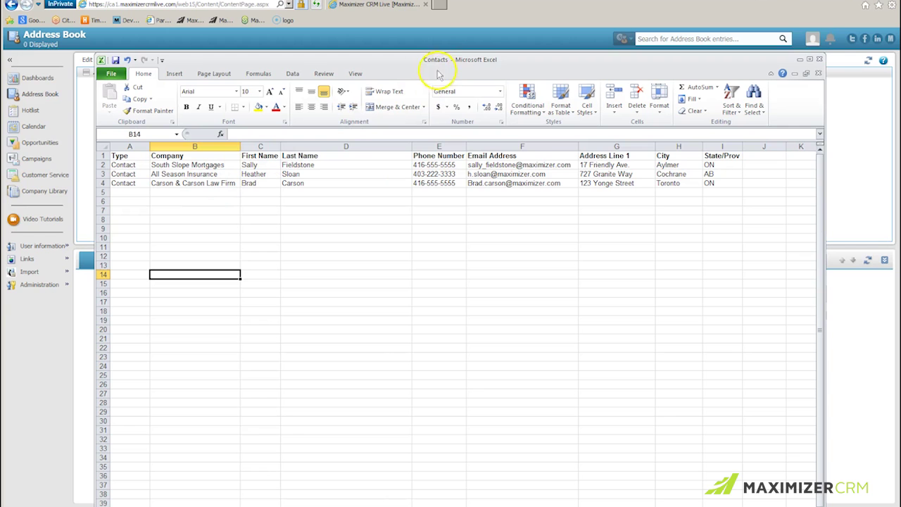
# Close Excel, saving Contacts.csv under the same name and replacing the existing file
pyautogui.click(819, 60)
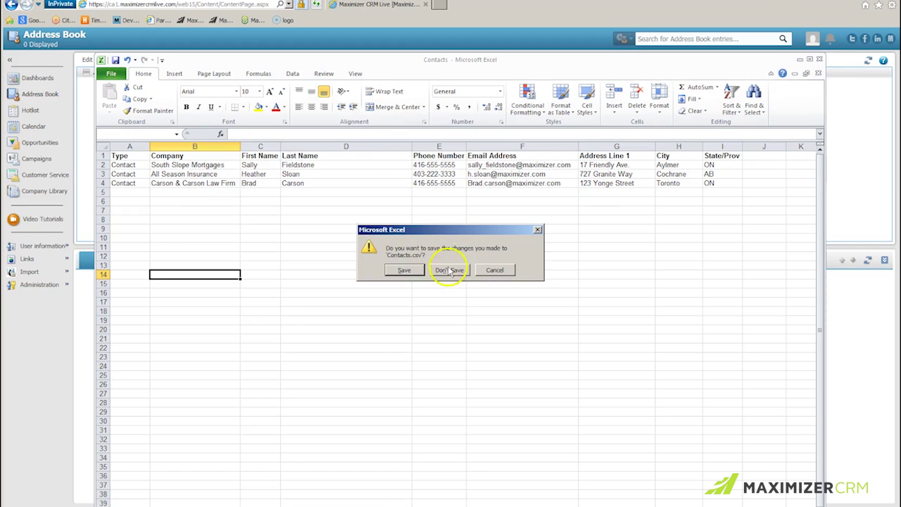
pyautogui.click(404, 272)
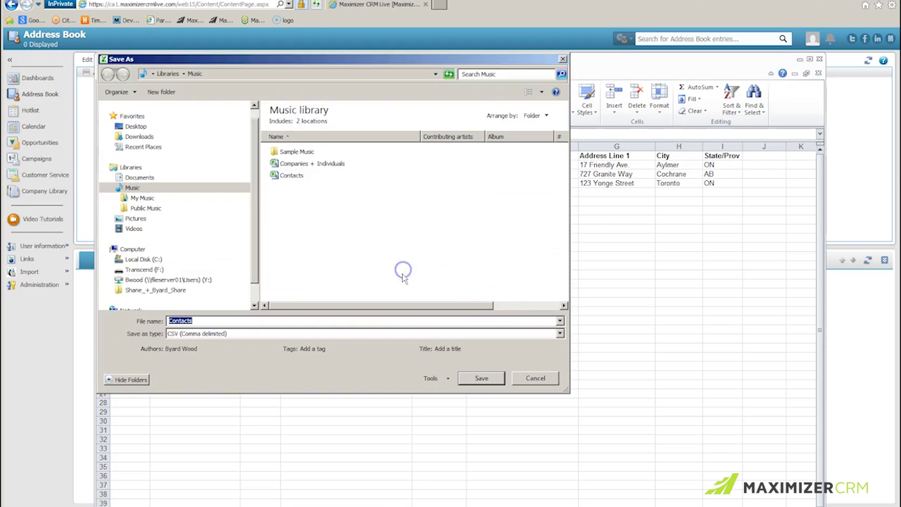
pyautogui.click(481, 380)
pyautogui.click(483, 260)
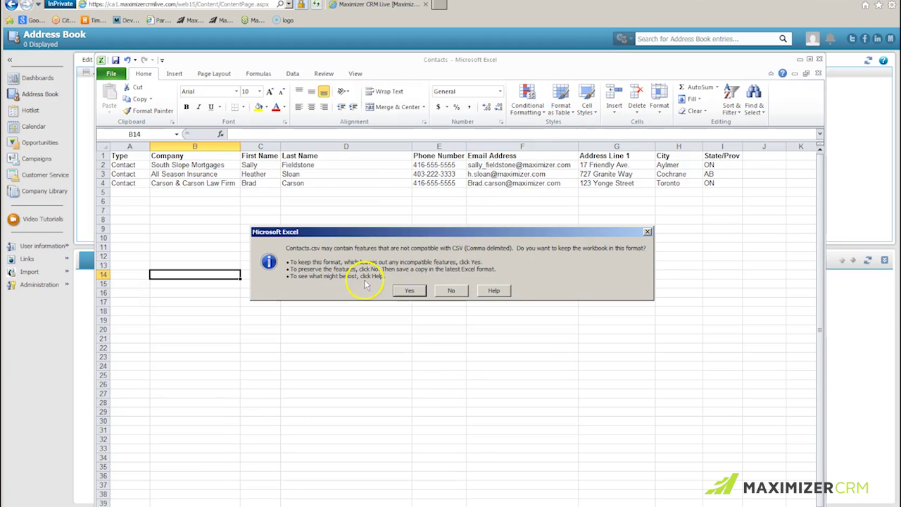
# Finish closing Contacts.csv in CSV format and reopen Companies + Individuals.csv in Excel
pyautogui.click(353, 292)
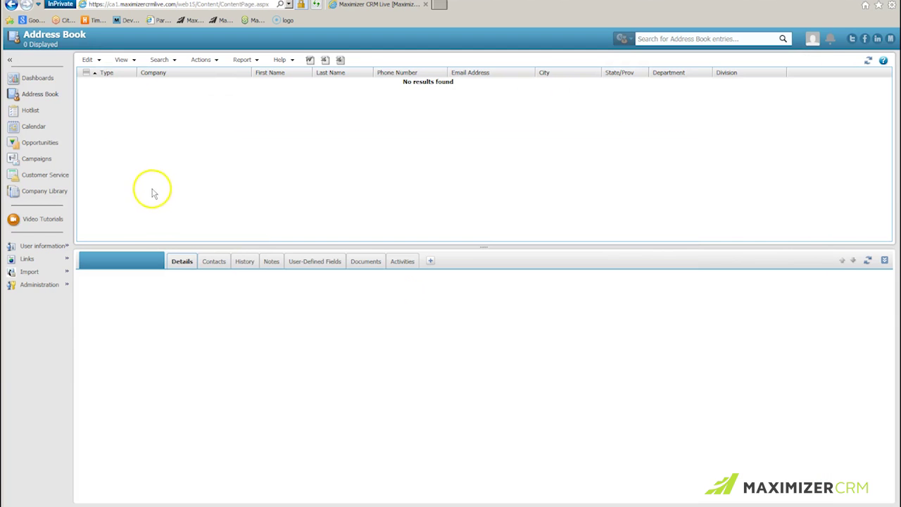
pyautogui.click(70, 493)
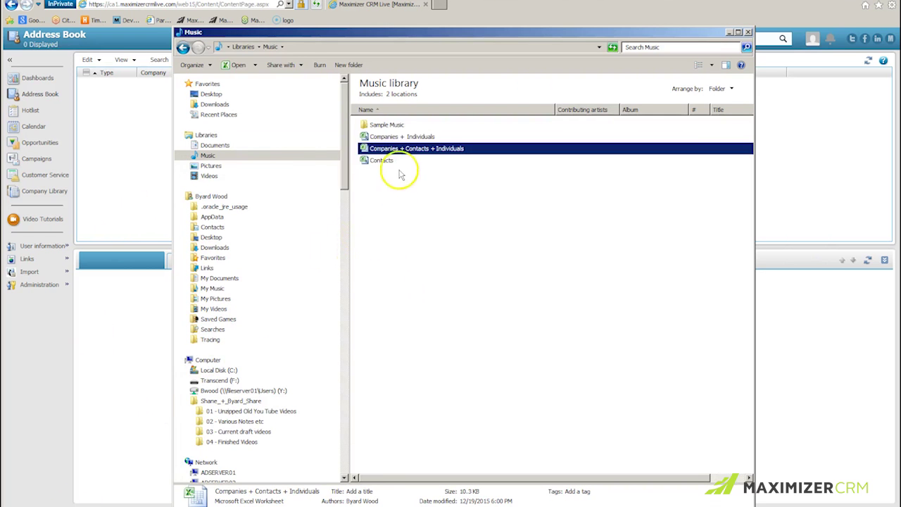
pyautogui.click(409, 138)
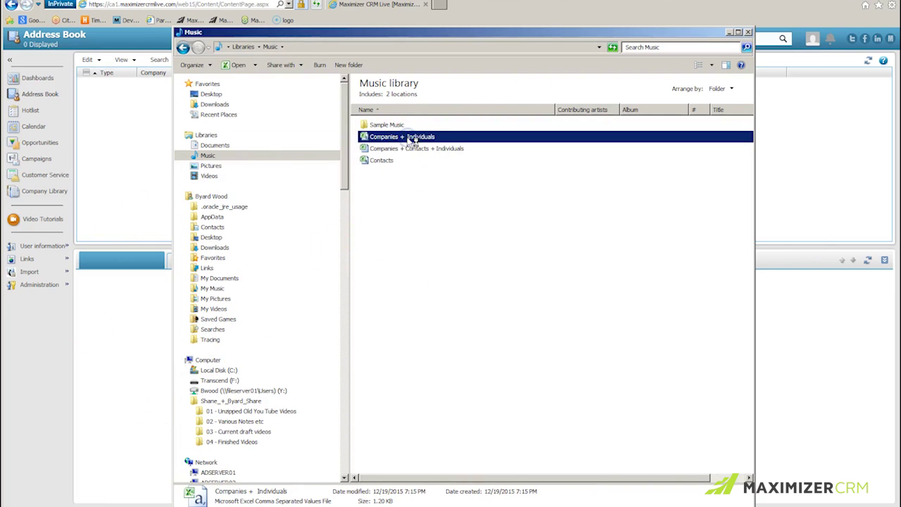
pyautogui.doubleClick(412, 140)
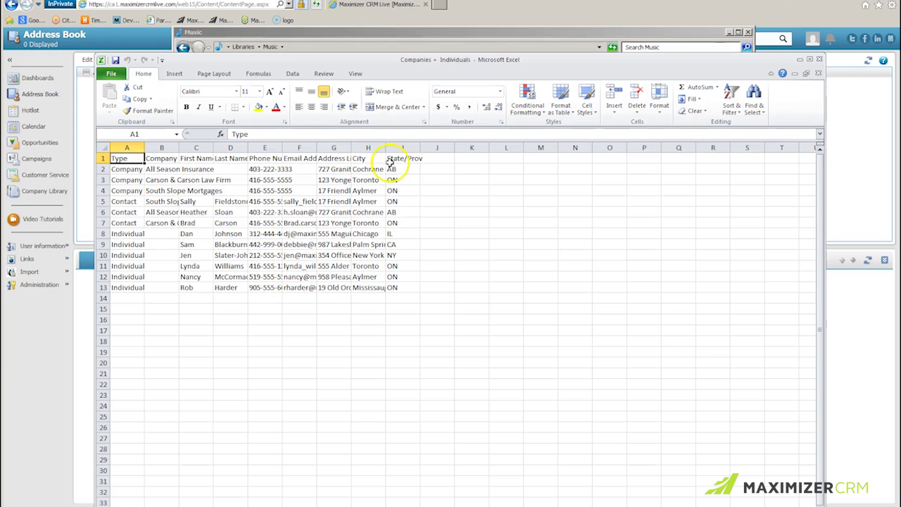
# Delete the three Contact rows from Companies + Individuals
pyautogui.moveTo(103, 202); pyautogui.dragTo(103, 223)
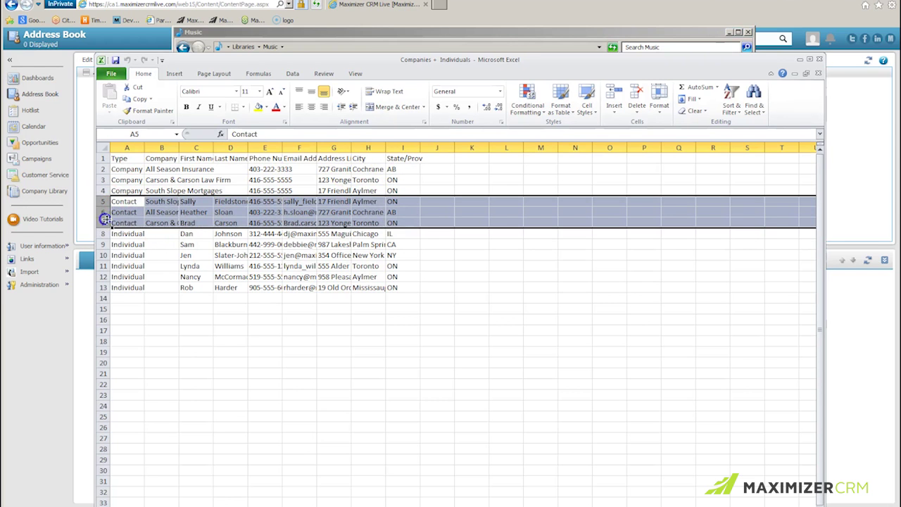
pyautogui.rightClick(184, 216)
pyautogui.click(211, 298)
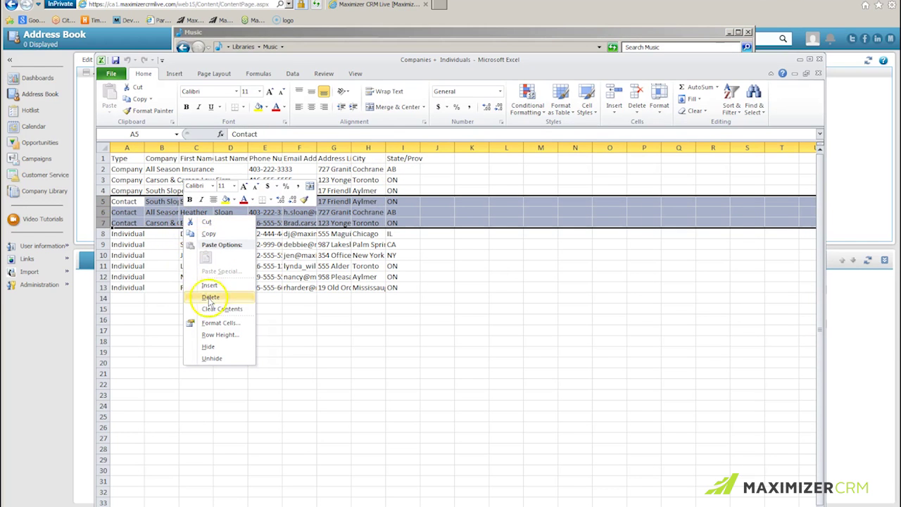
pyautogui.click(234, 305)
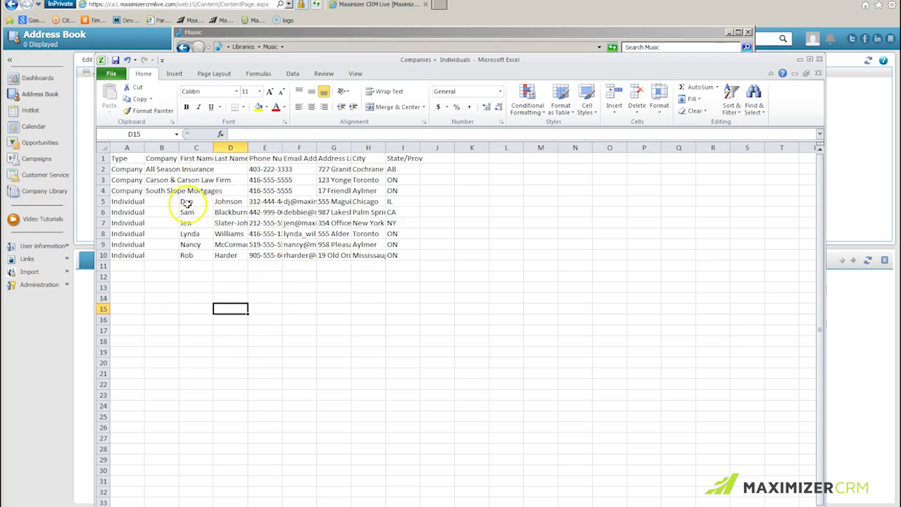
# Close Excel, overwriting Companies + Individuals.csv in CSV format, then minimize the Music library
pyautogui.click(819, 59)
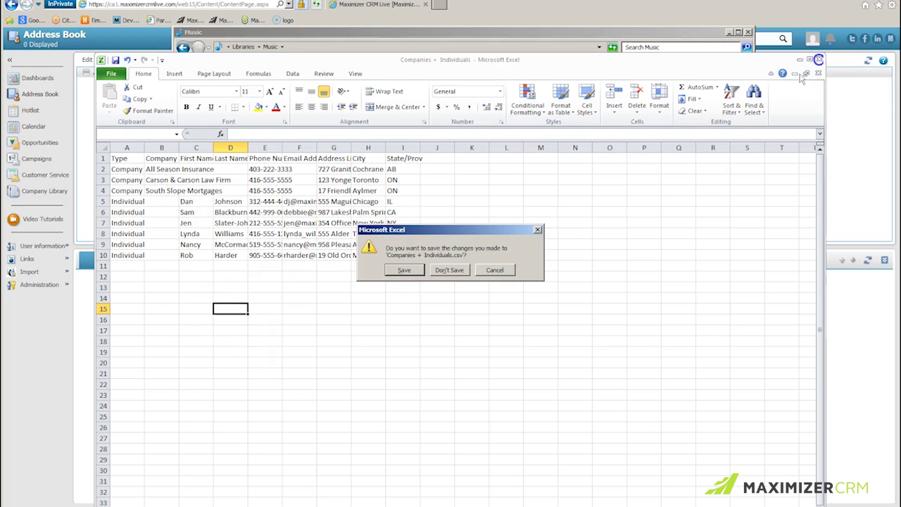
pyautogui.click(400, 273)
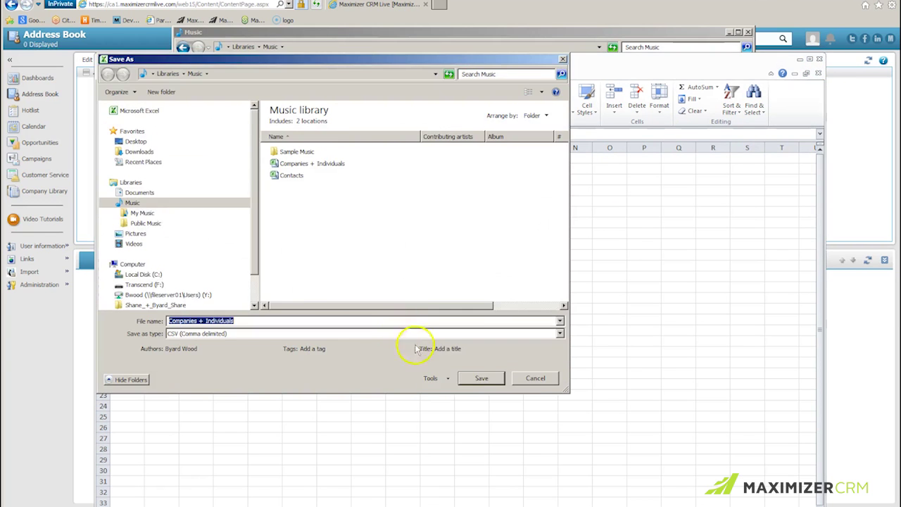
pyautogui.click(481, 379)
pyautogui.click(484, 268)
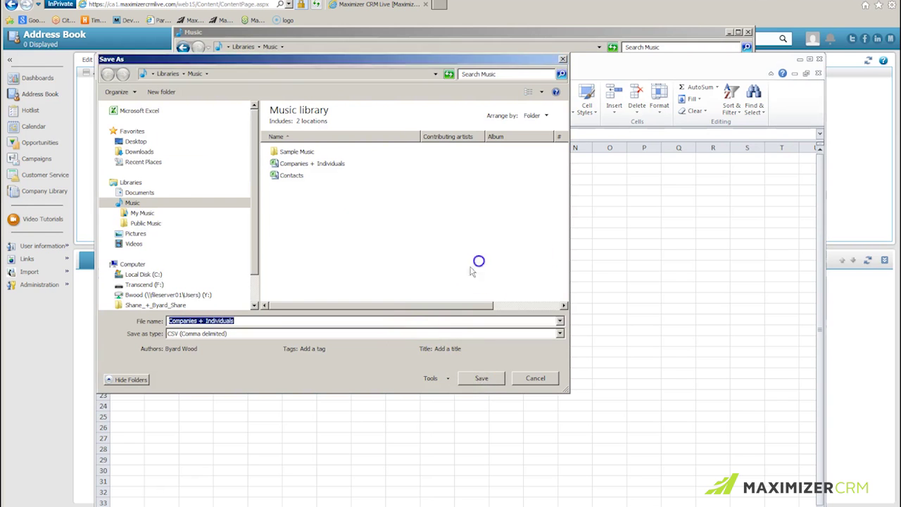
pyautogui.click(409, 290)
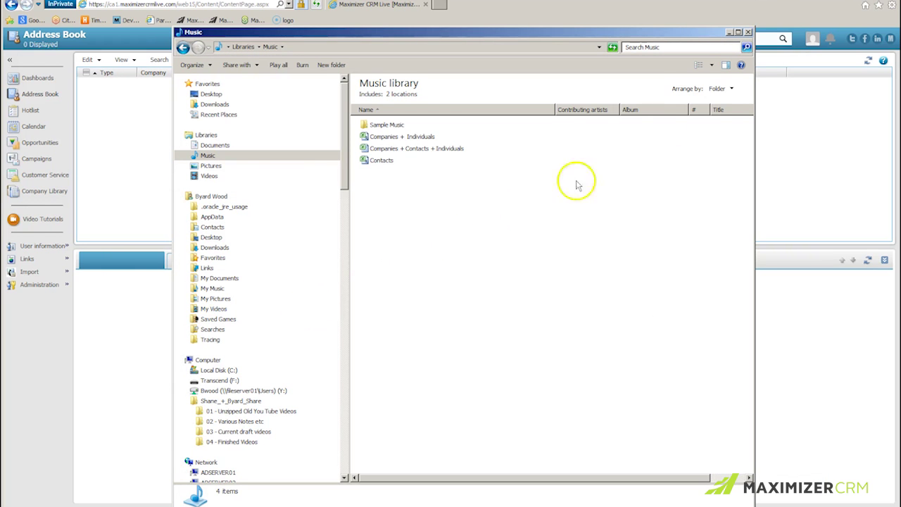
pyautogui.click(729, 34)
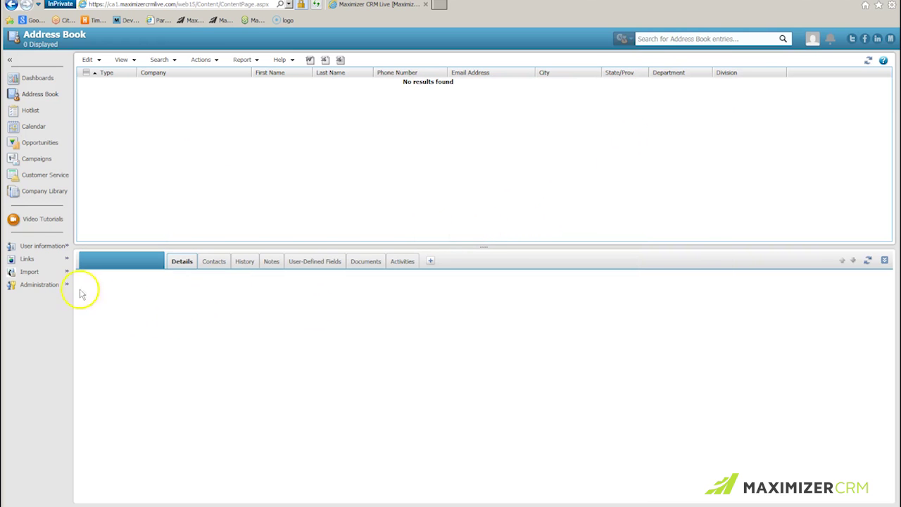
# Grant the user the Allow import privilege in the Administrator console and save the settings
pyautogui.click(55, 285)
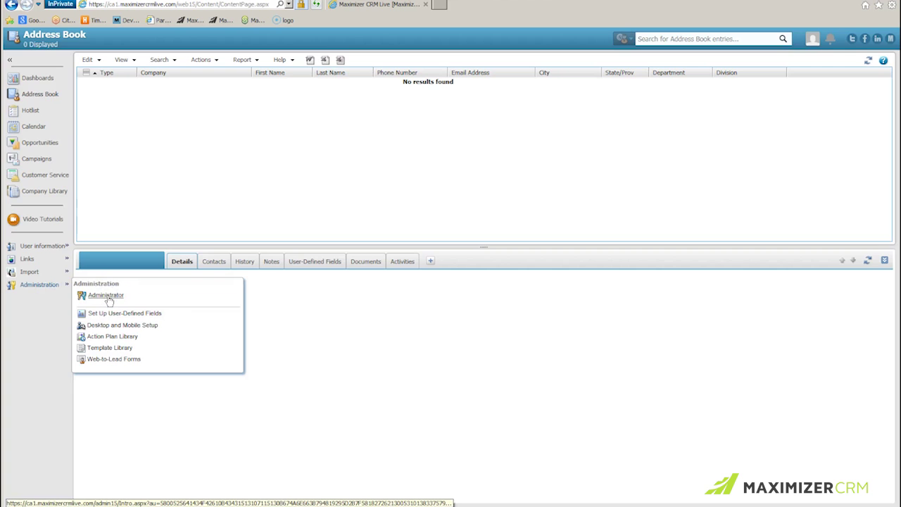
pyautogui.click(105, 295)
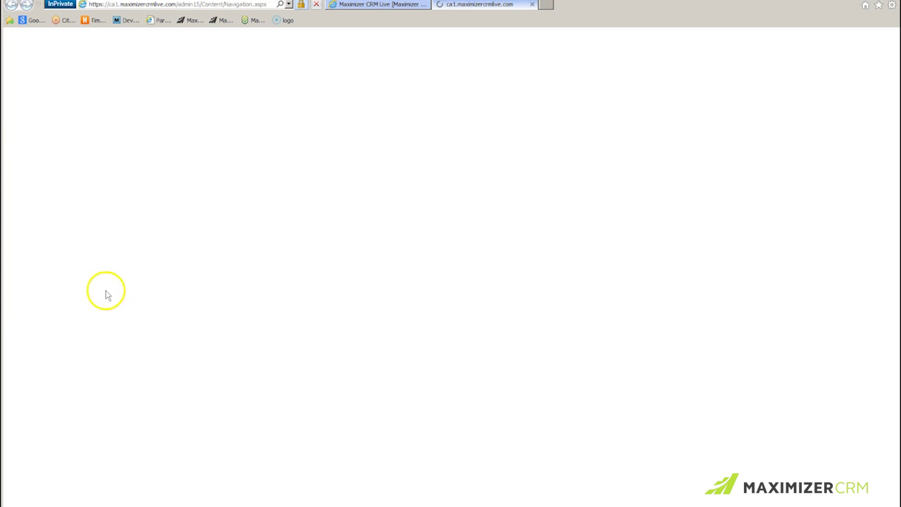
pyautogui.click(53, 296)
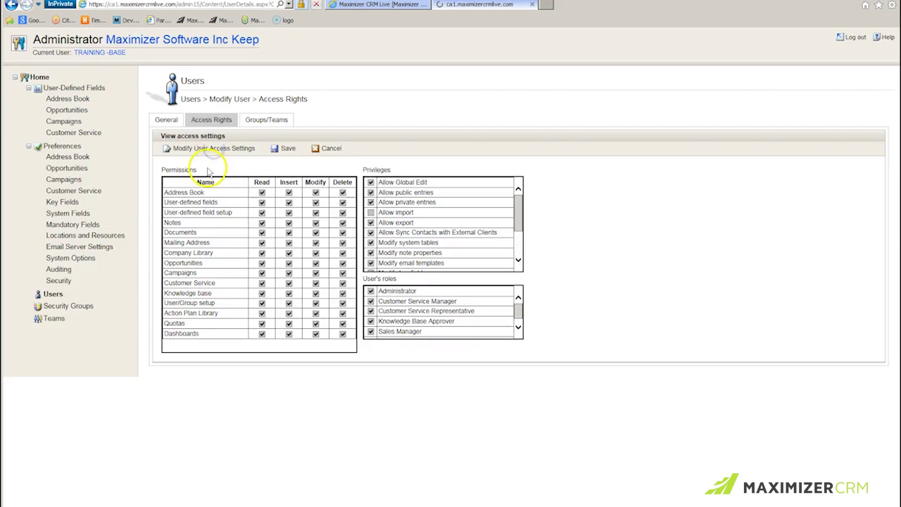
pyautogui.click(214, 150)
pyautogui.click(371, 212)
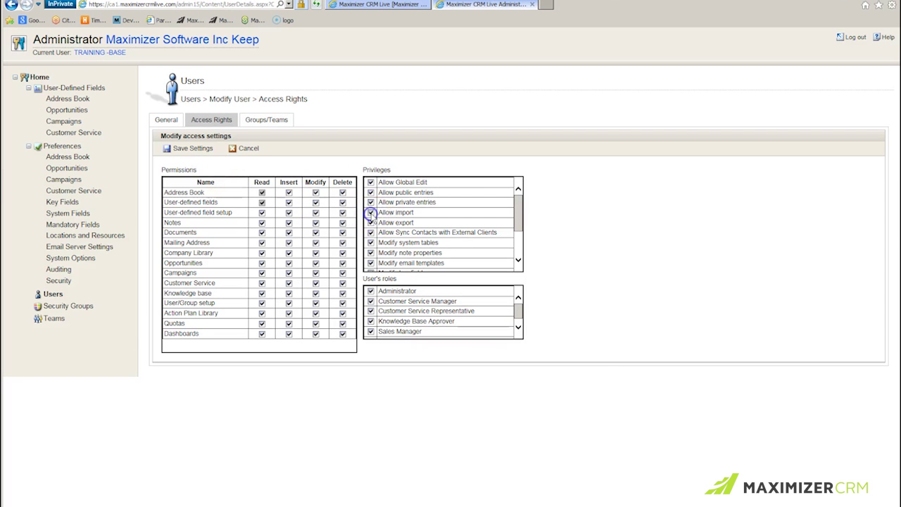
pyautogui.click(192, 150)
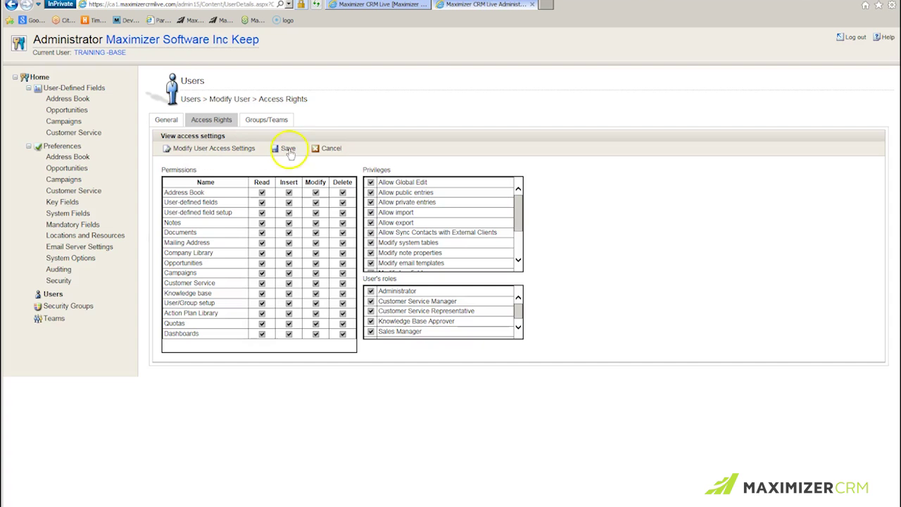
# Back in the Address Book, start a Comma-Separated Values (CSV) import
pyautogui.click(386, 6)
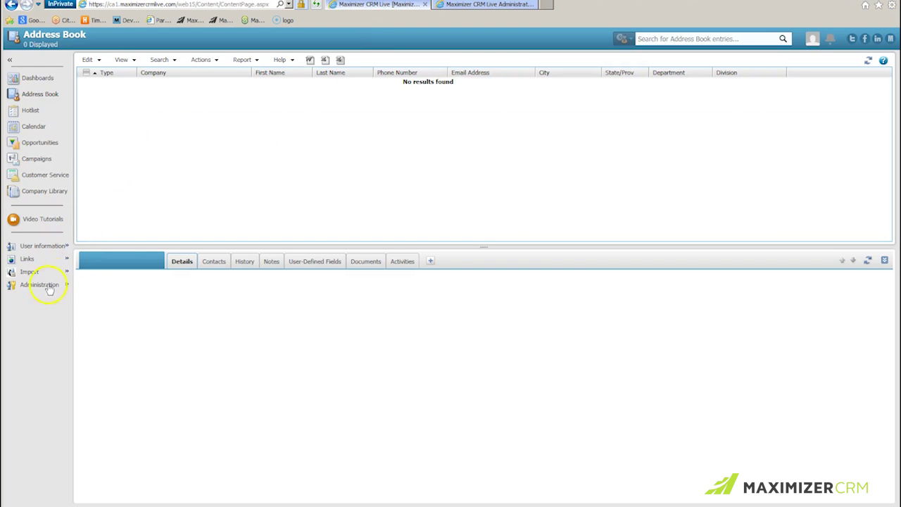
pyautogui.click(30, 274)
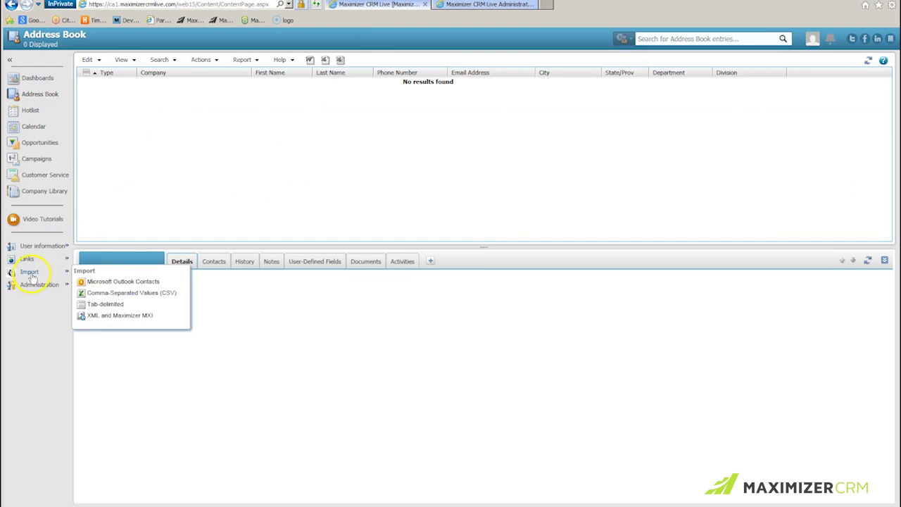
pyautogui.click(117, 293)
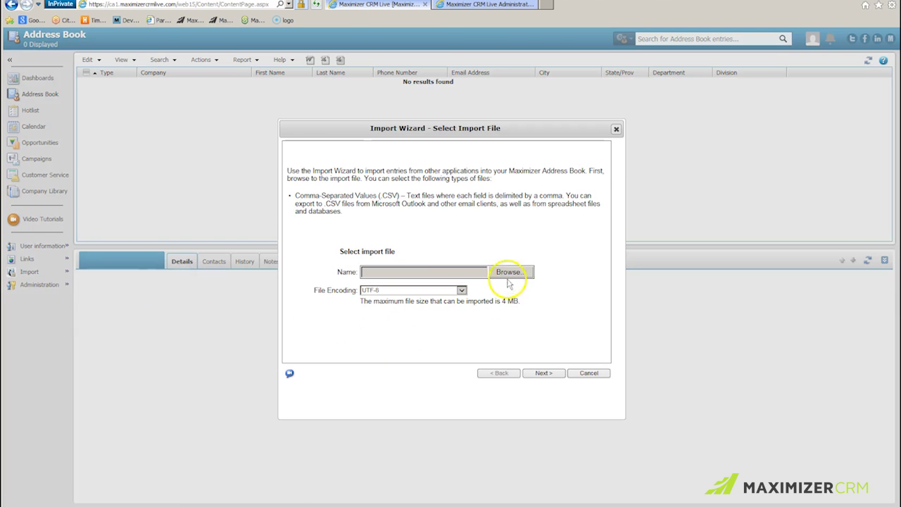
# Load Companies + Individuals.csv into the Import Wizard and turn off Convert to name case
pyautogui.click(506, 271)
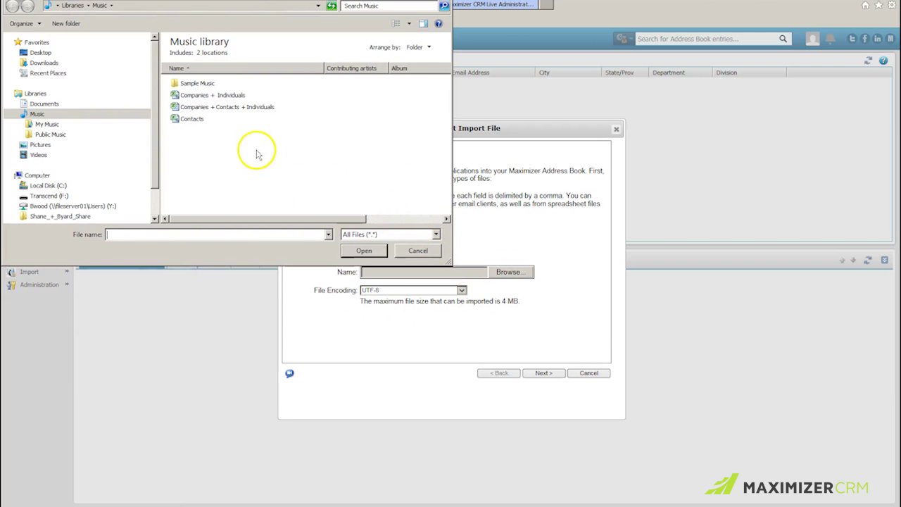
pyautogui.click(227, 98)
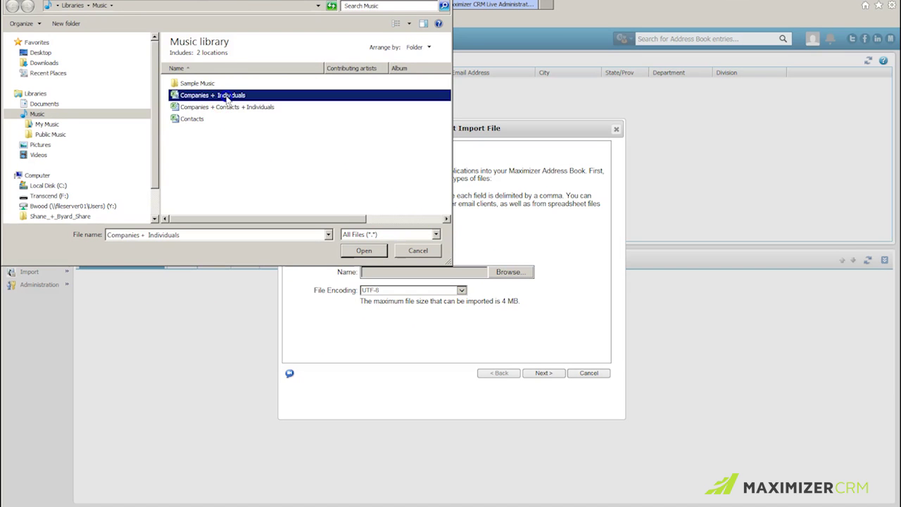
pyautogui.click(364, 255)
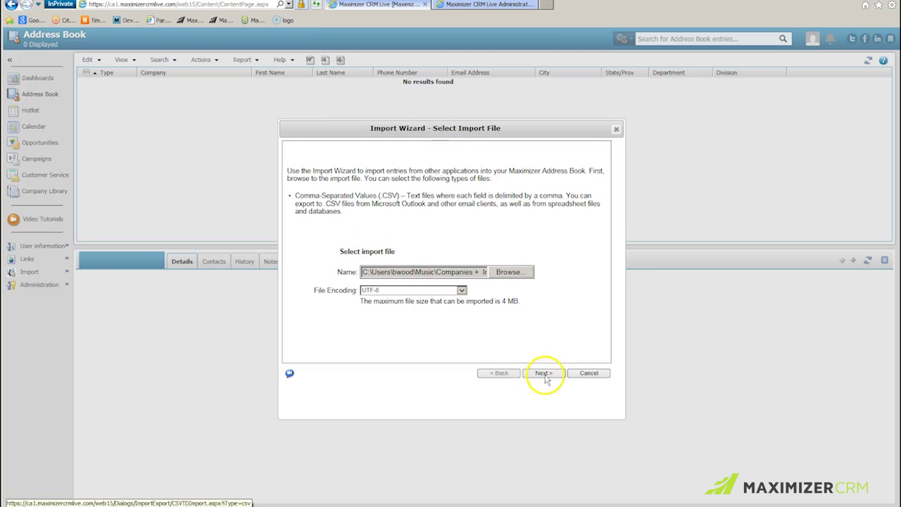
pyautogui.click(545, 376)
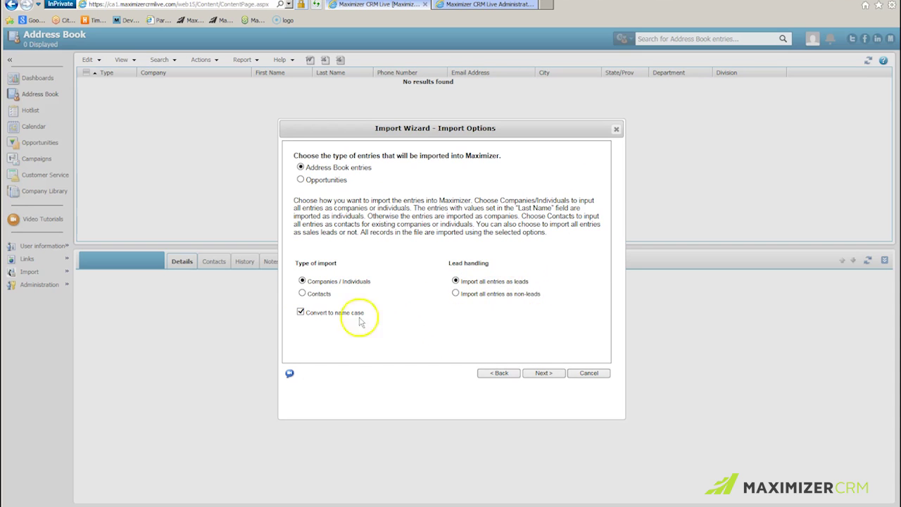
pyautogui.click(300, 312)
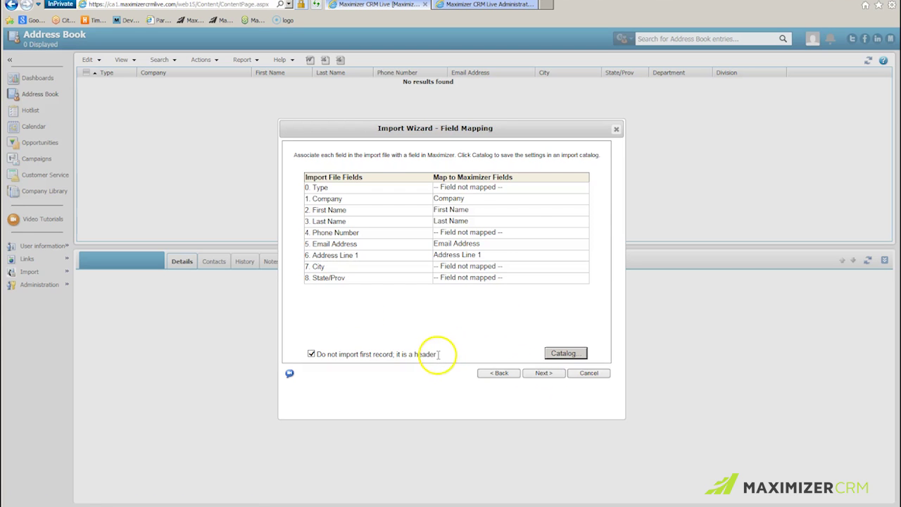
# Map Phone Number to Phone 1, City to City / Town, State/Prov to State / County / Province
pyautogui.click(563, 234)
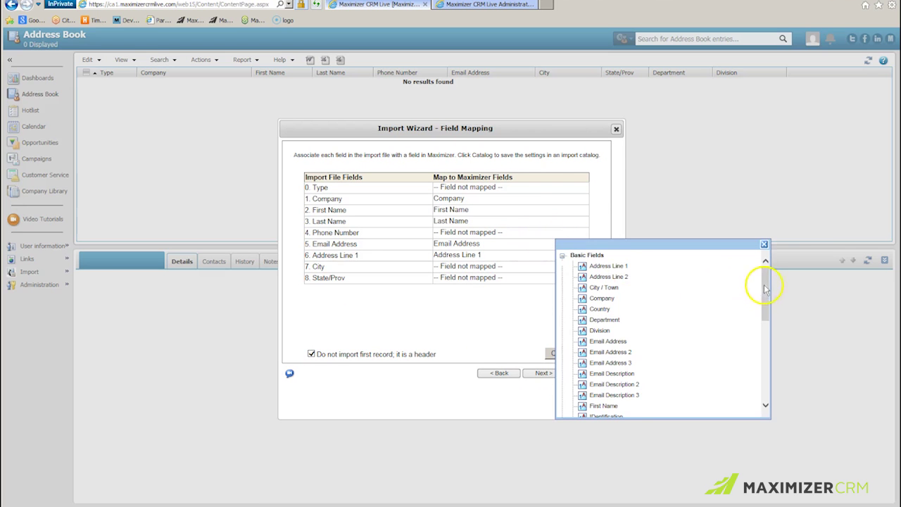
pyautogui.moveTo(766, 289); pyautogui.dragTo(761, 342)
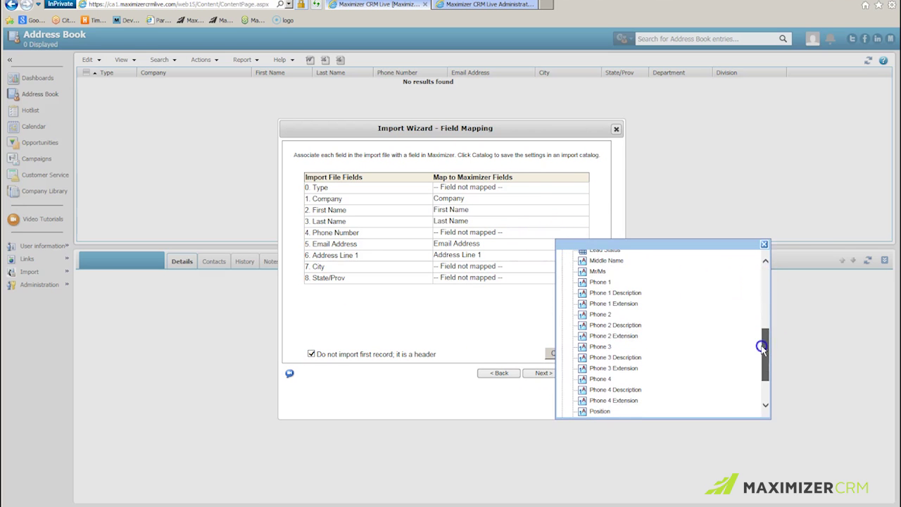
pyautogui.click(602, 282)
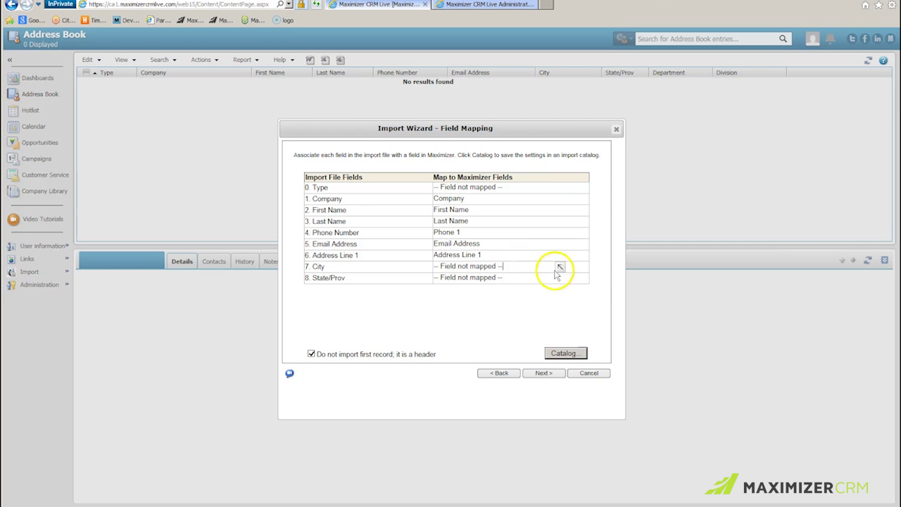
pyautogui.click(558, 268)
pyautogui.click(586, 327)
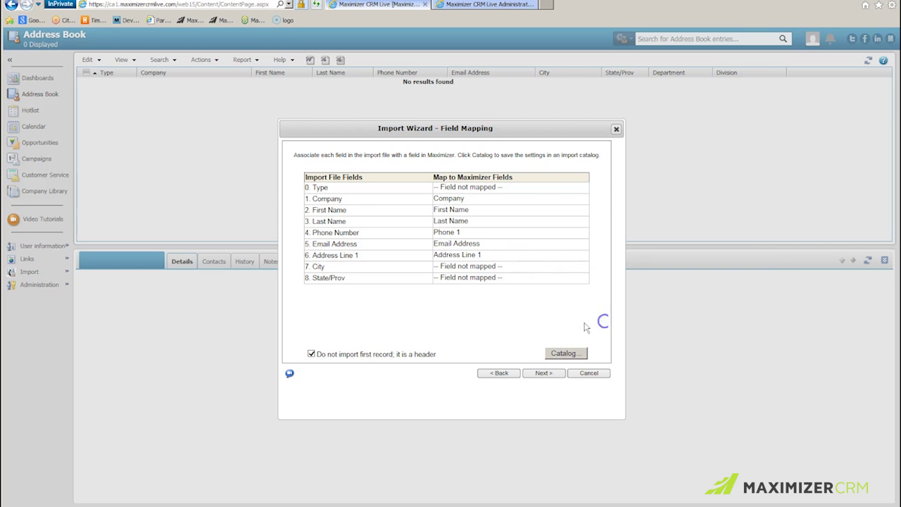
pyautogui.moveTo(519, 282)
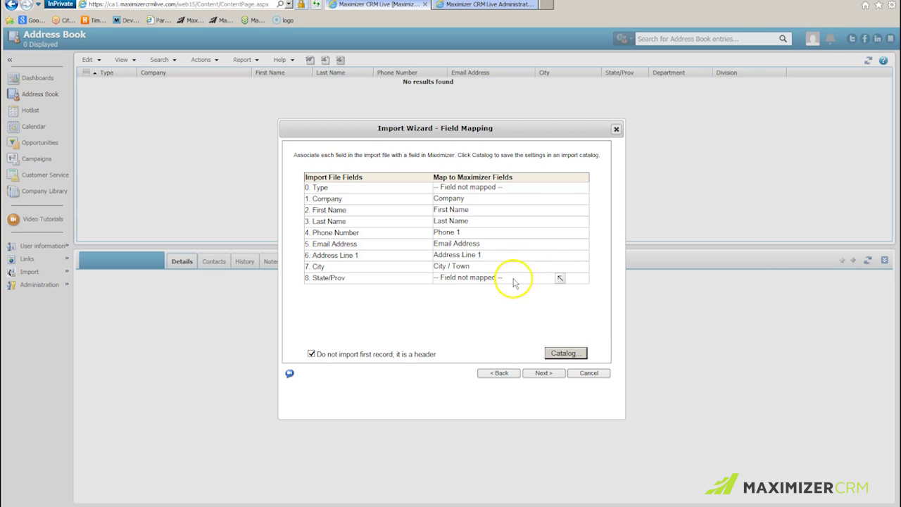
pyautogui.click(560, 279)
pyautogui.moveTo(765, 336); pyautogui.dragTo(765, 412)
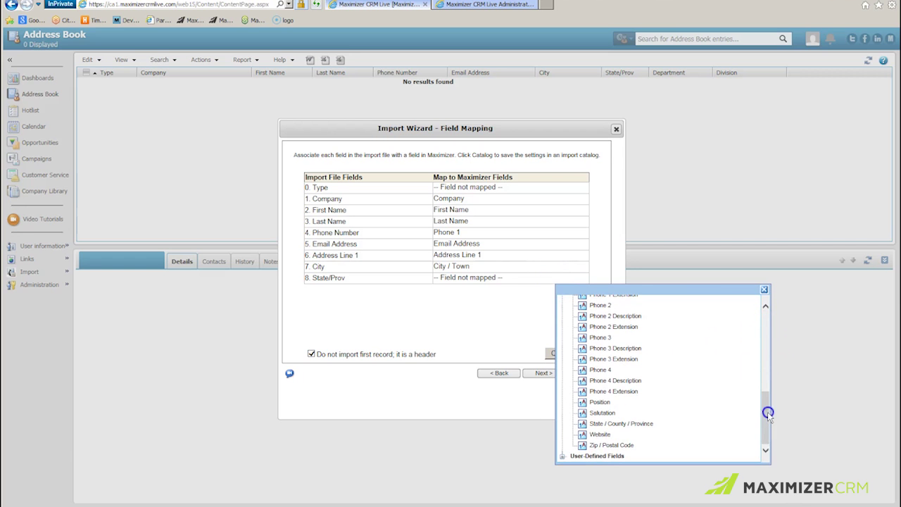
pyautogui.click(619, 424)
# Save the field mapping in the catalog as 'Companies And Individuals'
pyautogui.click(561, 354)
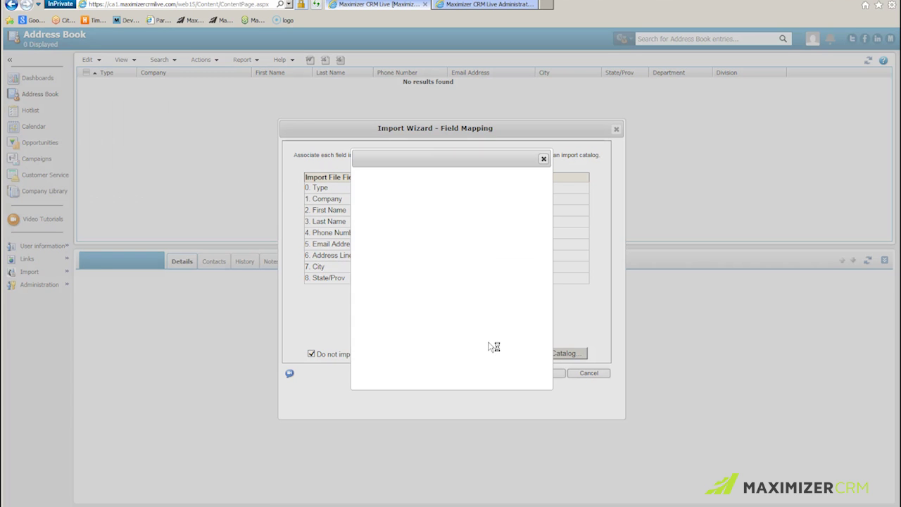
pyautogui.click(516, 193)
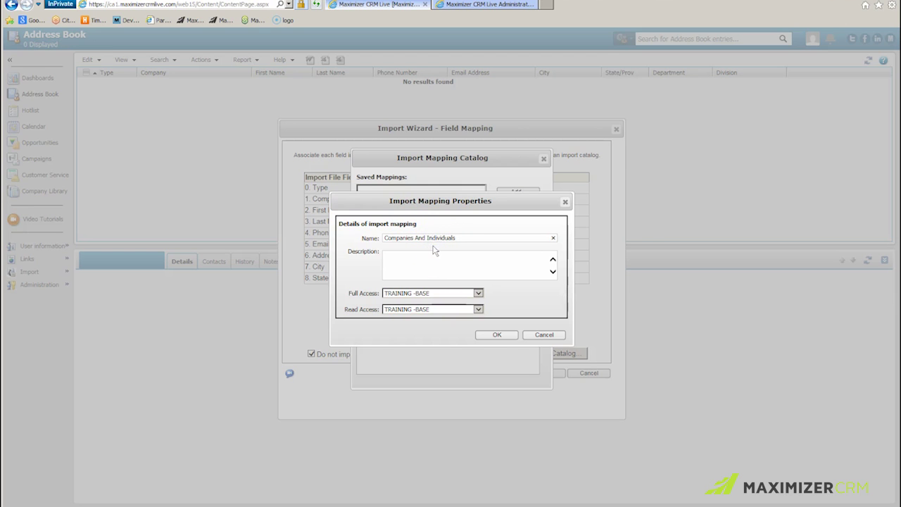
pyautogui.click(497, 335)
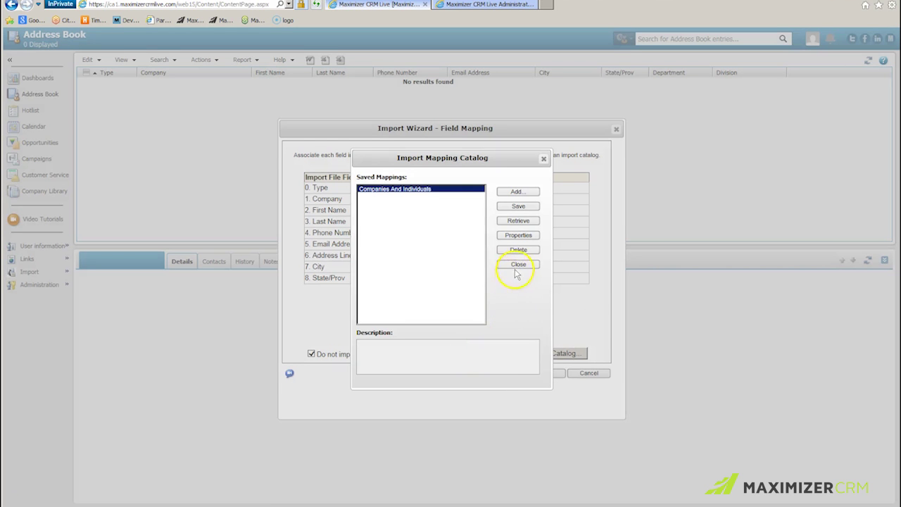
pyautogui.click(517, 265)
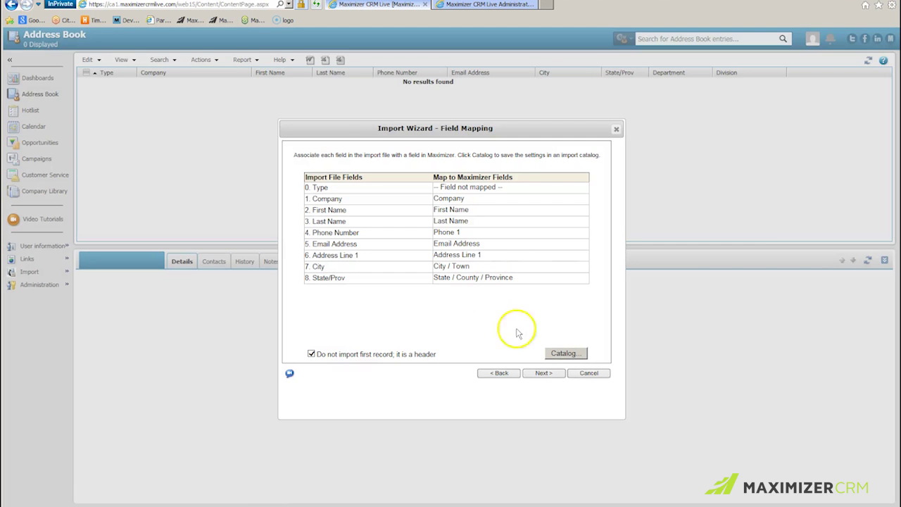
# Edit the results e-mail address on the finish page and run the companies and individuals import
pyautogui.click(544, 373)
pyautogui.moveTo(421, 235); pyautogui.dragTo(365, 235)
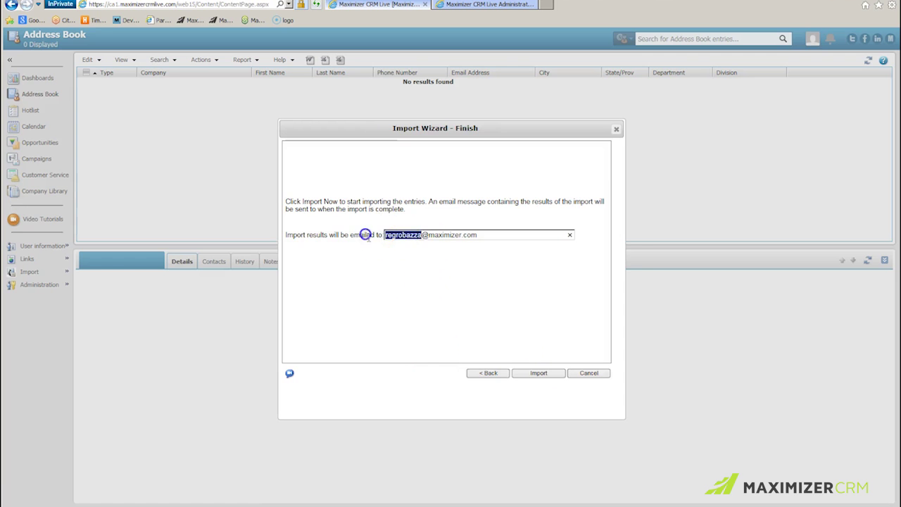
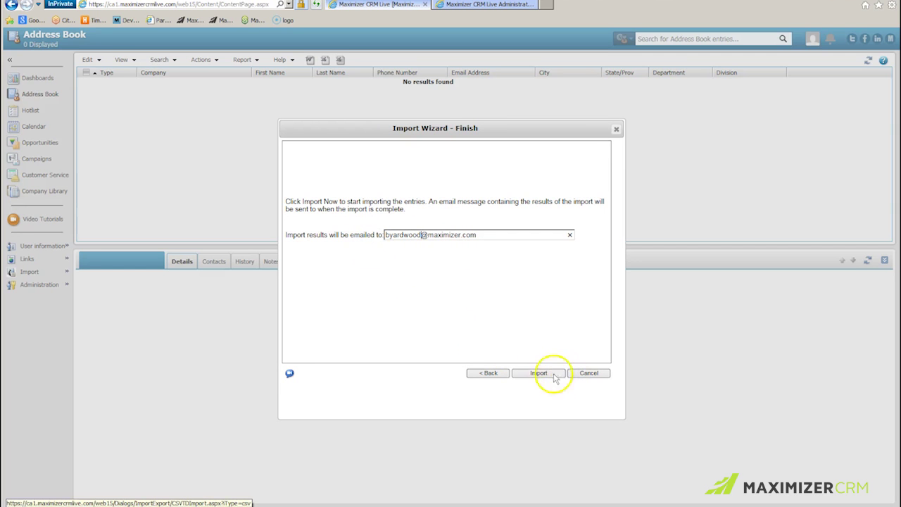
pyautogui.click(539, 373)
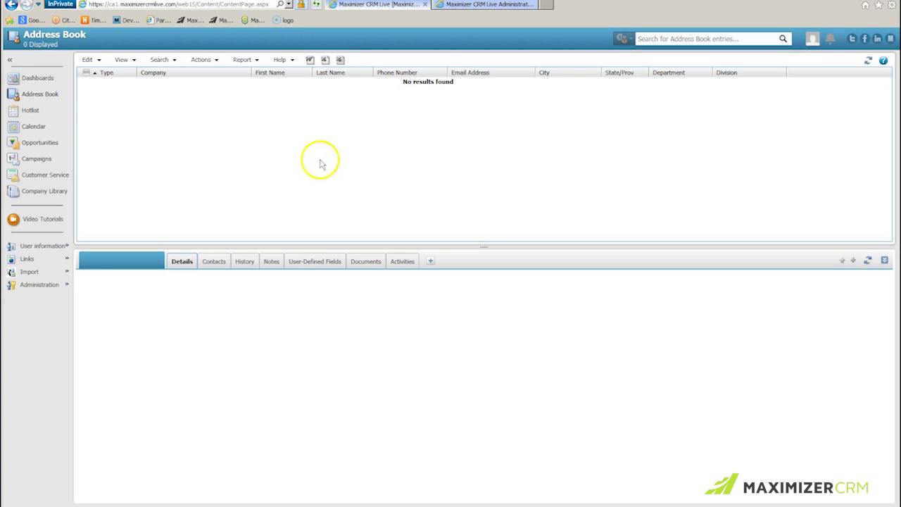
# Retrieve the 'CSV imported 12/19/2015 7:18 PM' favorite list in the Address Book
pyautogui.click(124, 60)
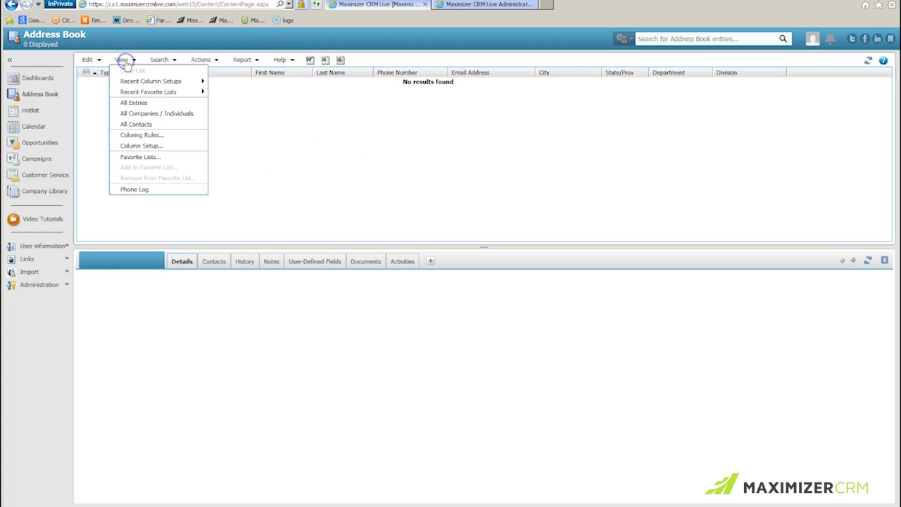
pyautogui.click(150, 156)
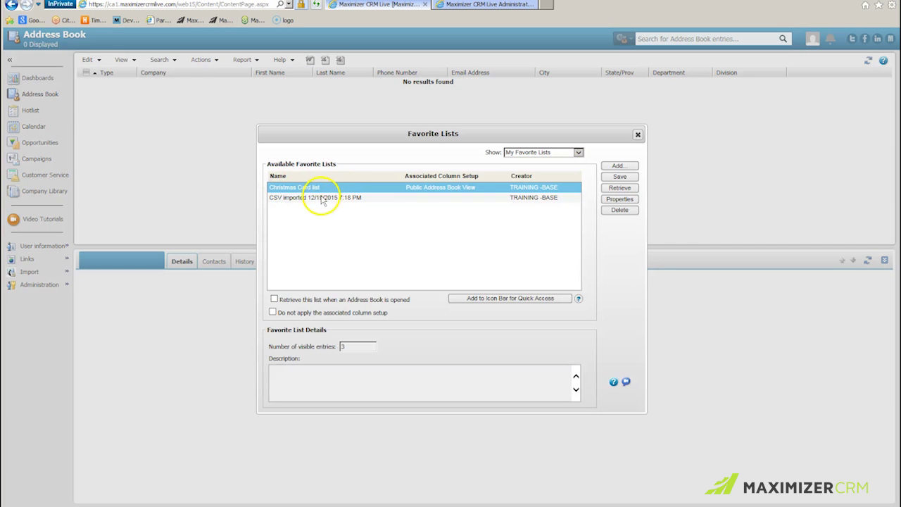
pyautogui.click(322, 198)
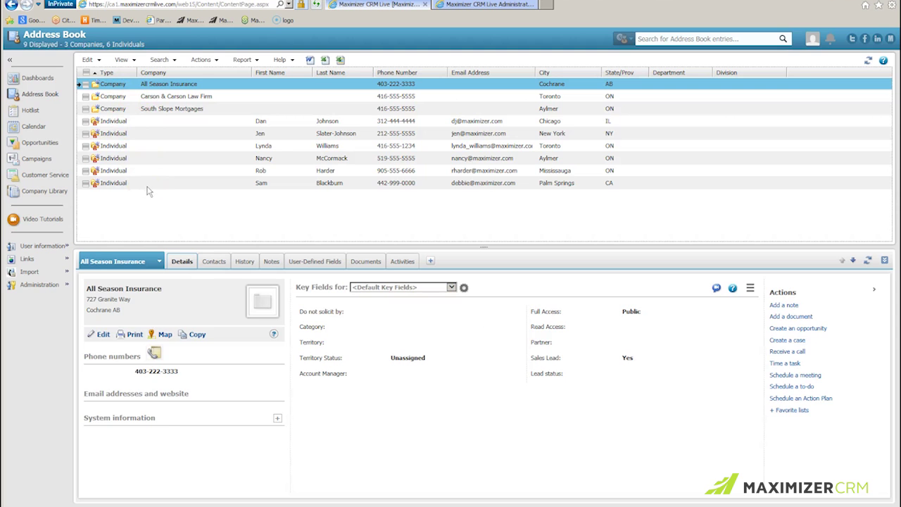
# Start a new CSV import of Contacts.csv, keeping the Contacts import type, through to Field Mapping
pyautogui.moveTo(45, 274)
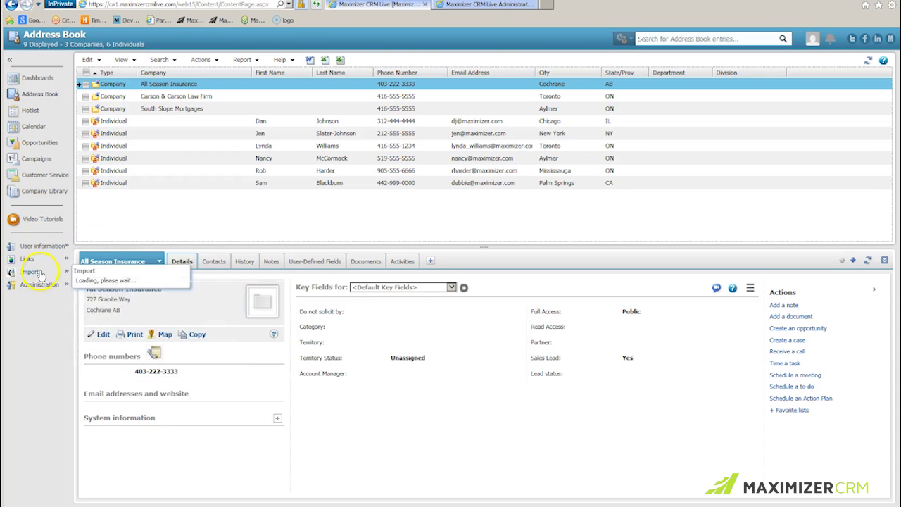
pyautogui.click(117, 292)
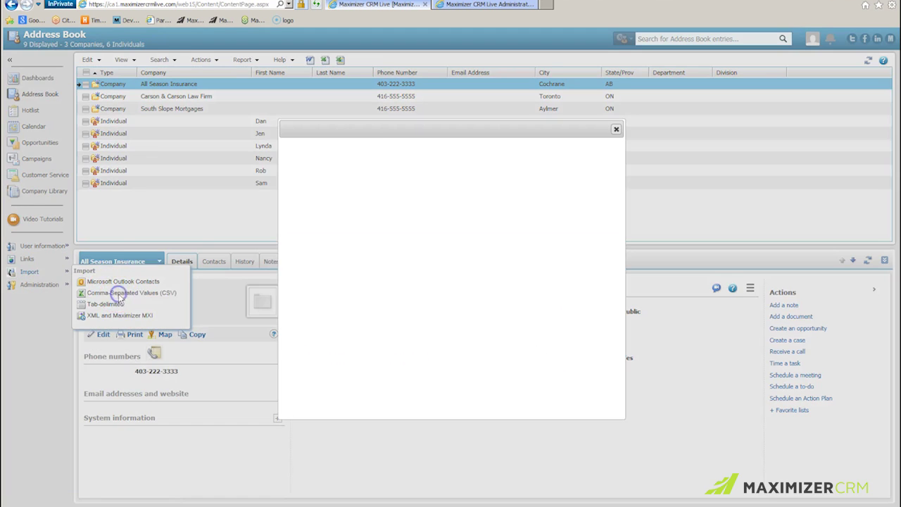
pyautogui.click(518, 272)
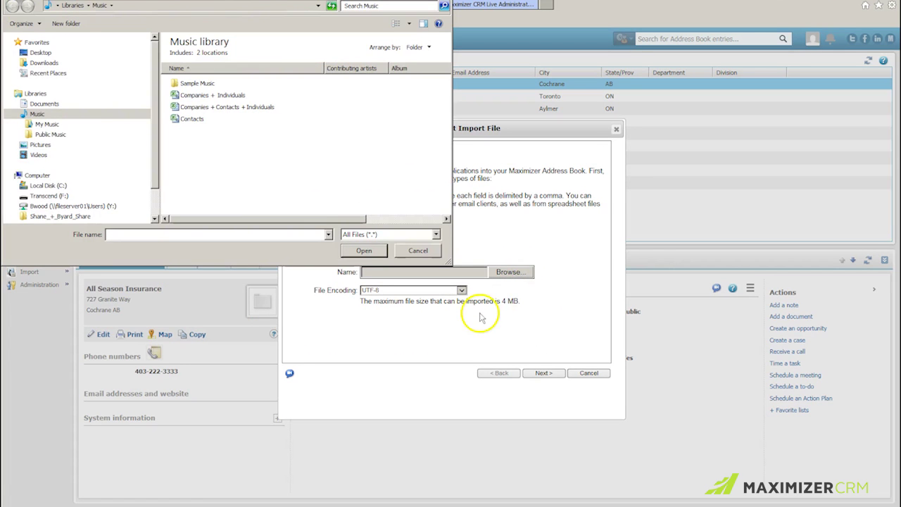
pyautogui.click(185, 119)
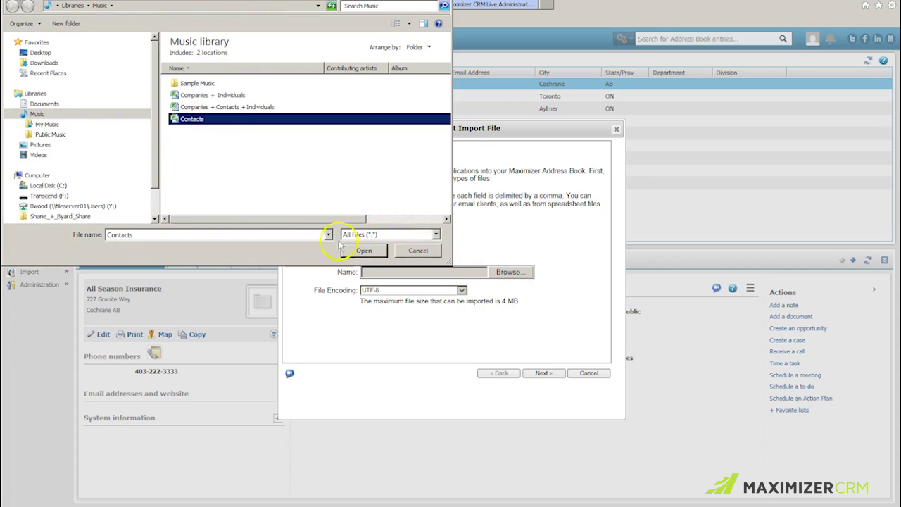
pyautogui.click(361, 251)
pyautogui.click(544, 373)
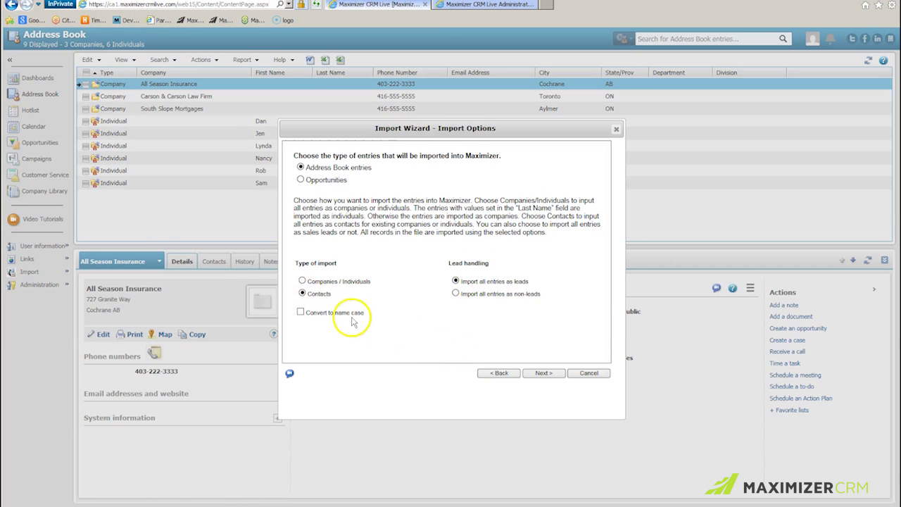
pyautogui.click(540, 374)
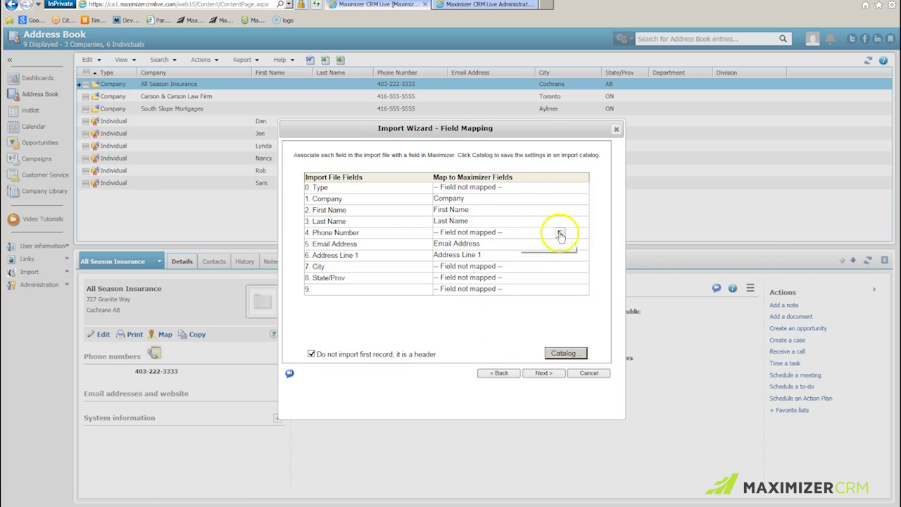
# Map Phone Number to Phone 1, City to City / Town, State/Prov to State / County / Province
pyautogui.click(560, 233)
pyautogui.moveTo(766, 288); pyautogui.dragTo(765, 336)
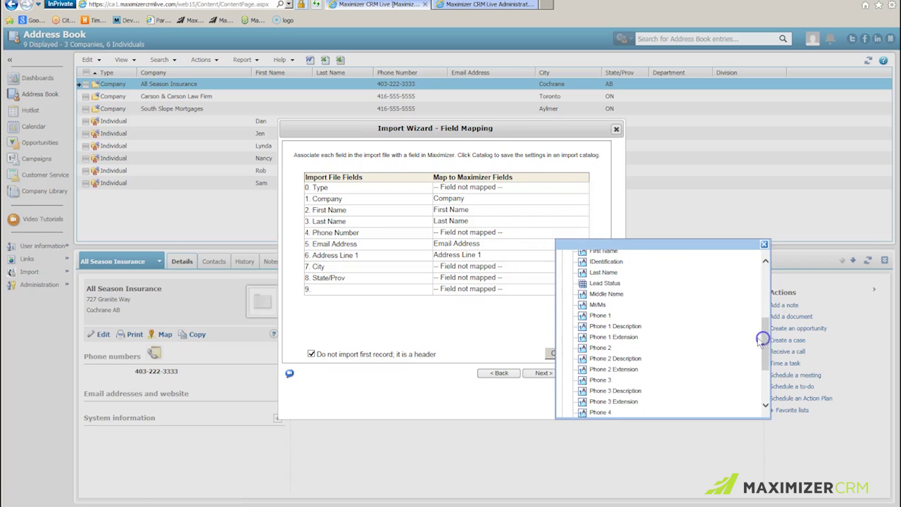
pyautogui.click(607, 315)
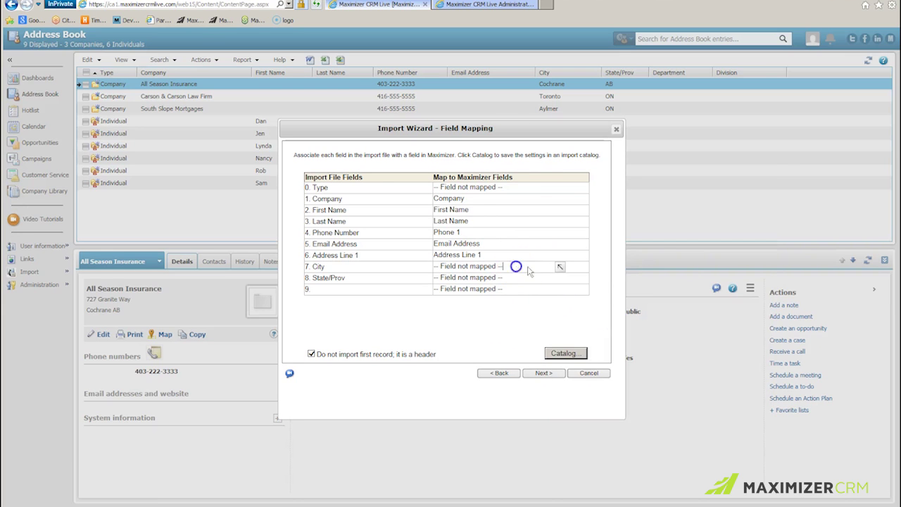
pyautogui.click(560, 266)
pyautogui.click(603, 322)
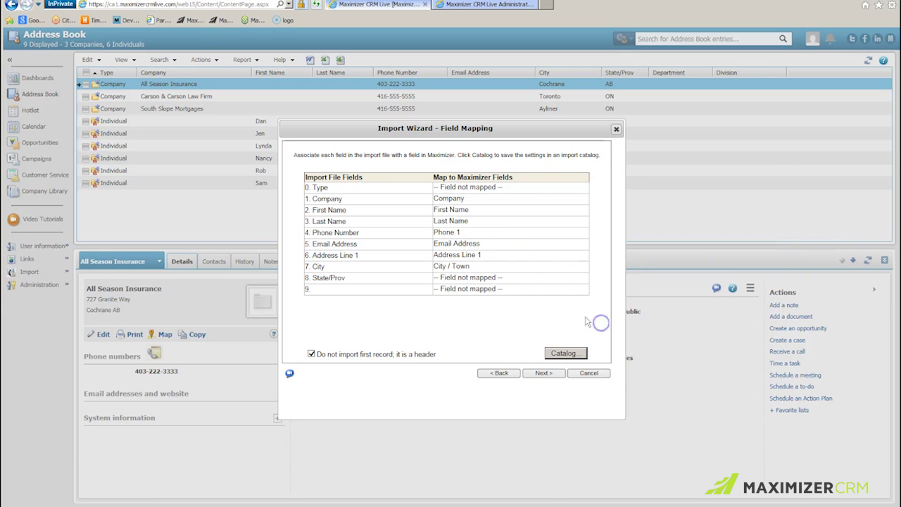
pyautogui.click(560, 279)
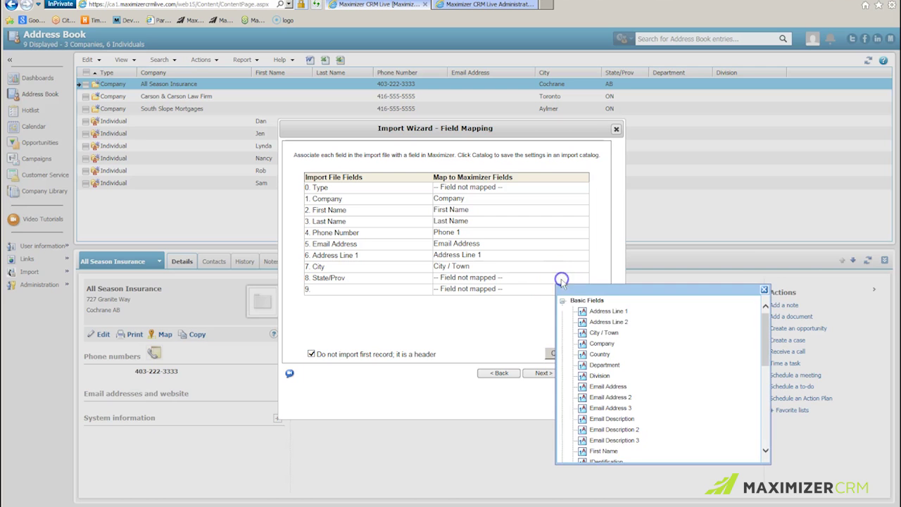
pyautogui.moveTo(762, 338); pyautogui.dragTo(777, 421)
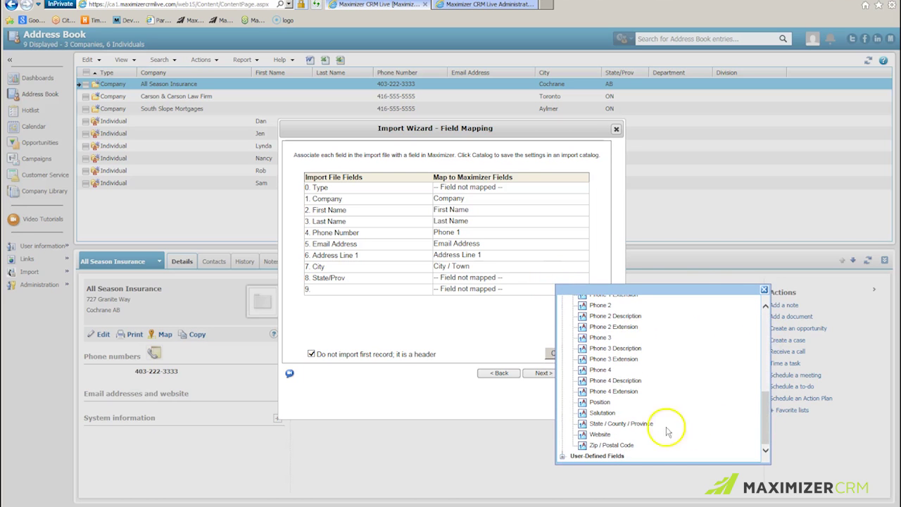
pyautogui.click(635, 424)
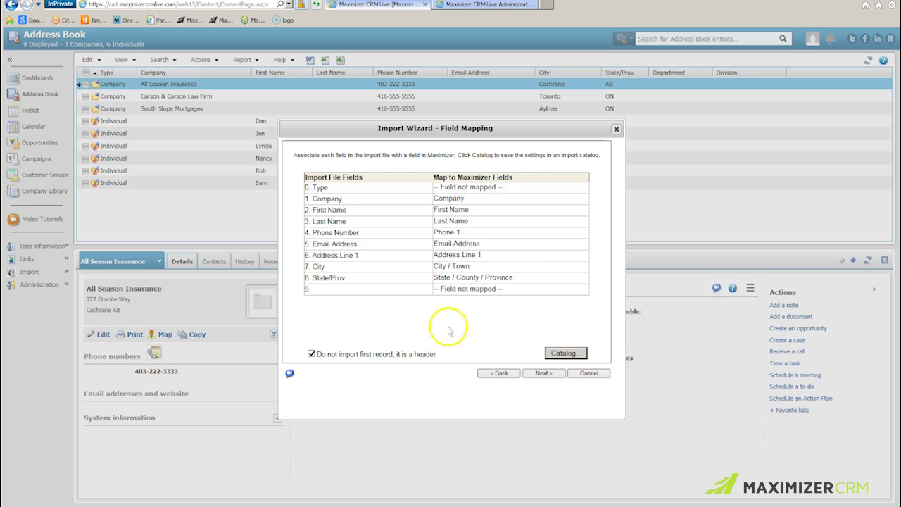
# Save the contacts field mapping in the catalog as 'Contacts'
pyautogui.moveTo(473, 298)
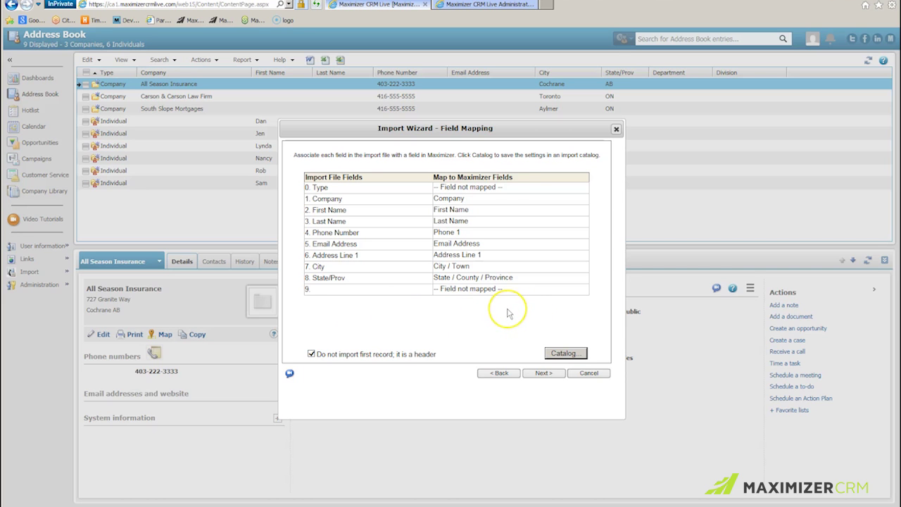
pyautogui.click(565, 354)
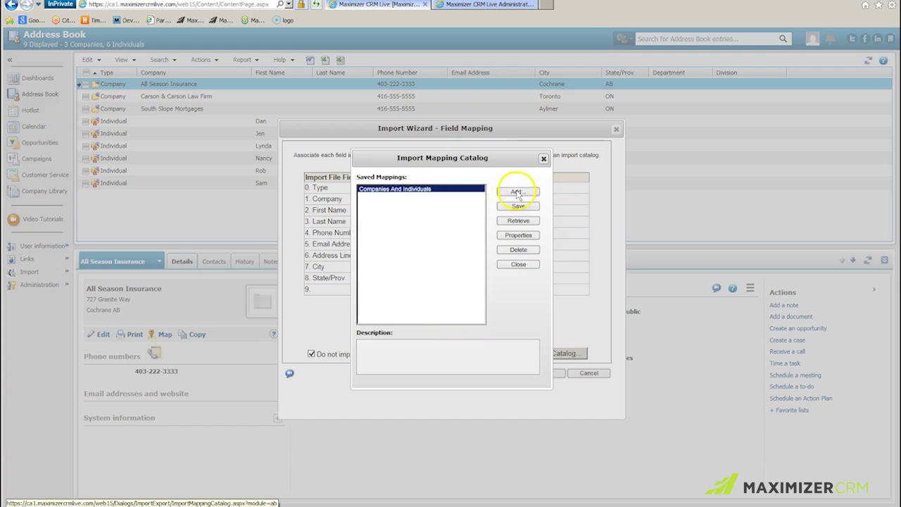
pyautogui.click(516, 192)
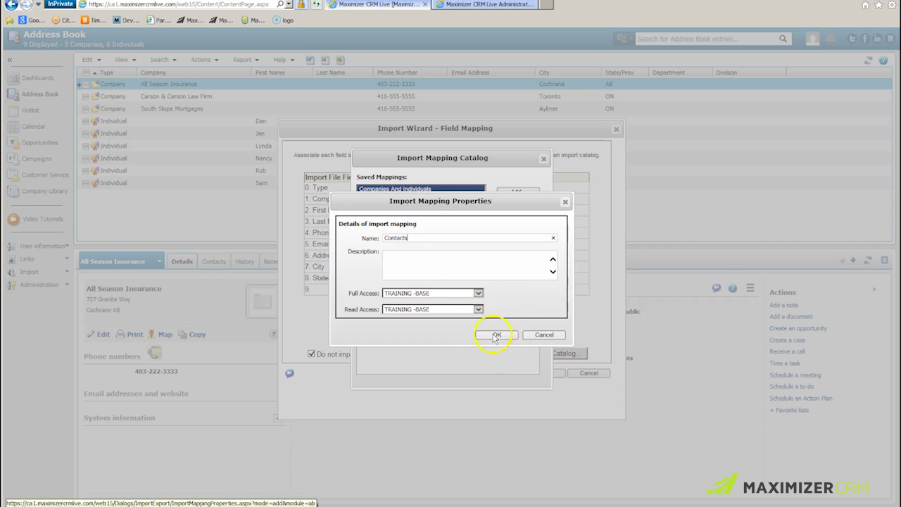
pyautogui.press('Return')
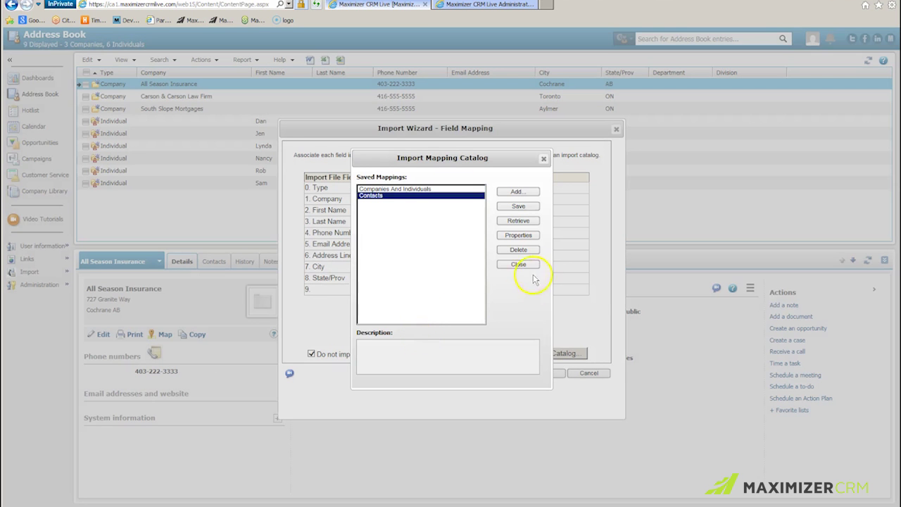
pyautogui.click(519, 265)
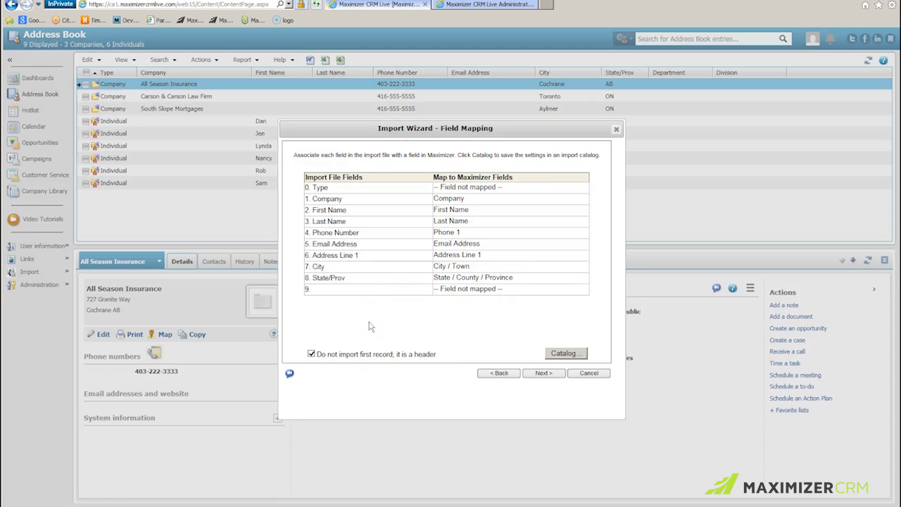
# Update the results e-mail address and run the Contacts import
pyautogui.click(543, 372)
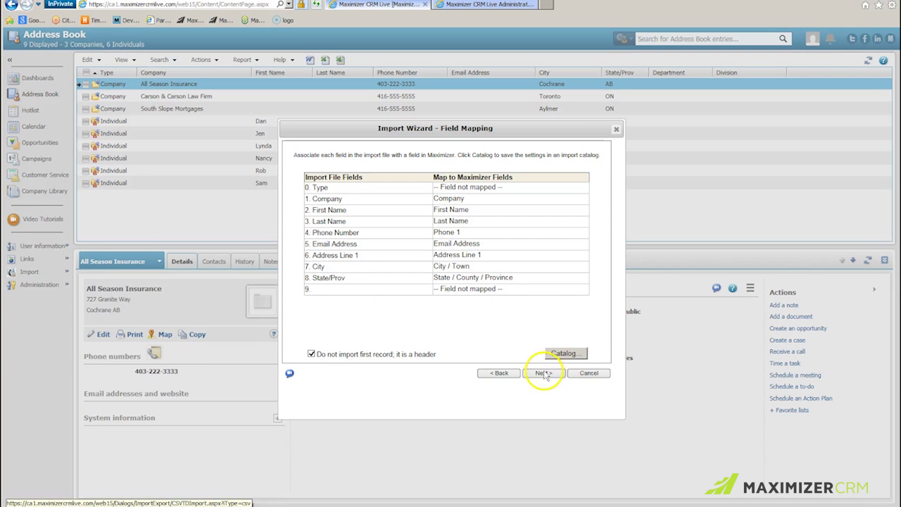
pyautogui.moveTo(421, 234); pyautogui.dragTo(360, 234)
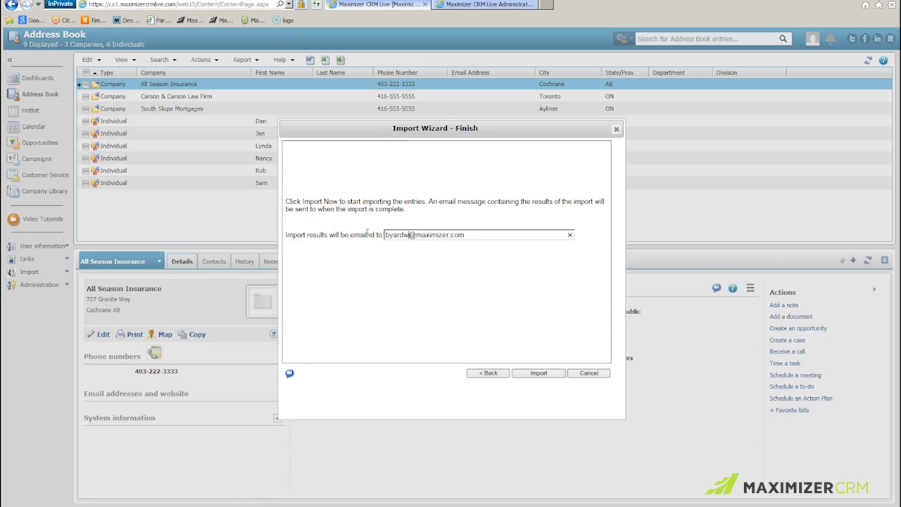
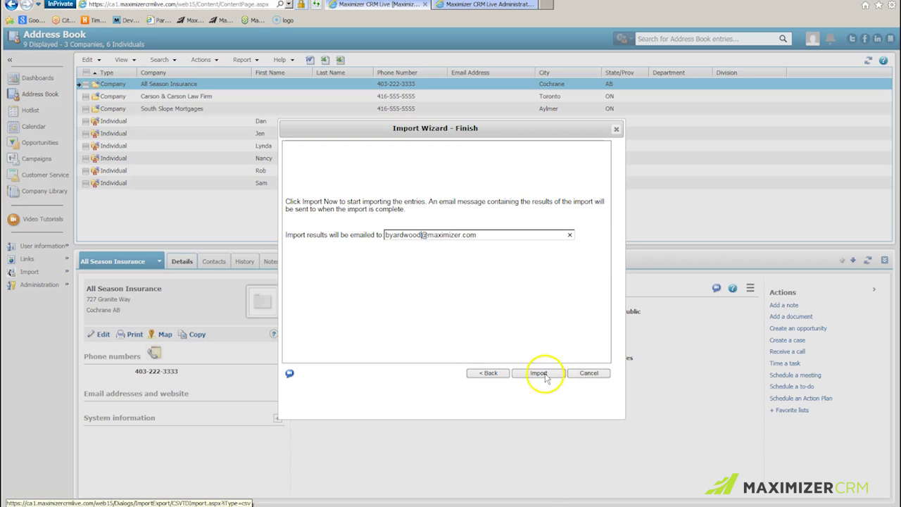
pyautogui.click(539, 374)
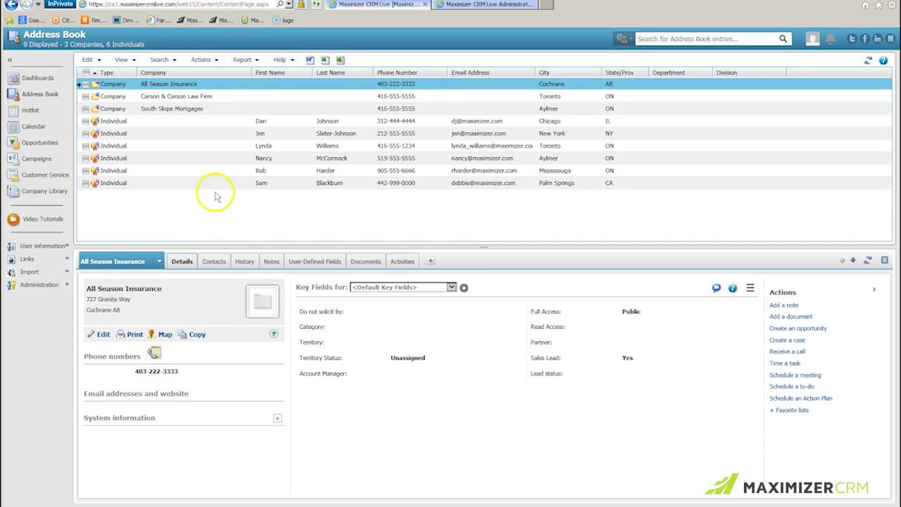
# Retrieve the 7:19 PM CSV-imported favorite list in the Address Book to show the three new contacts
pyautogui.click(121, 60)
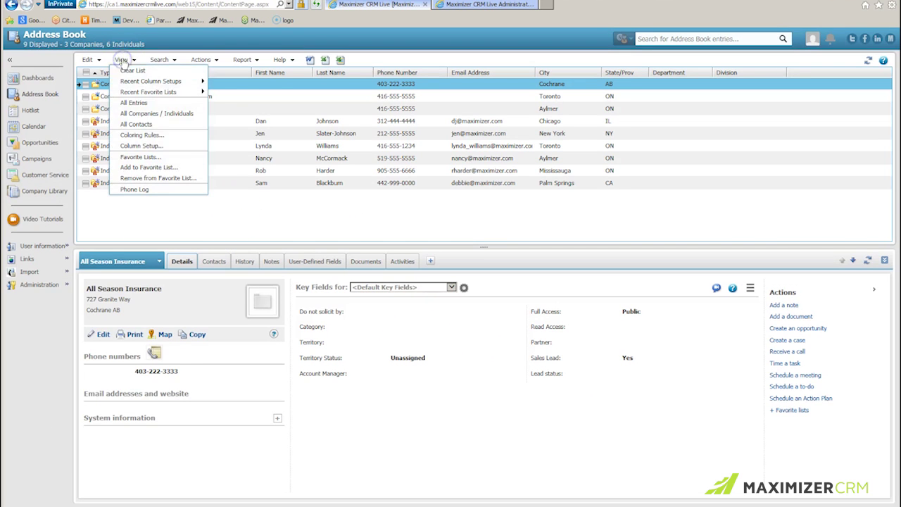
pyautogui.click(143, 156)
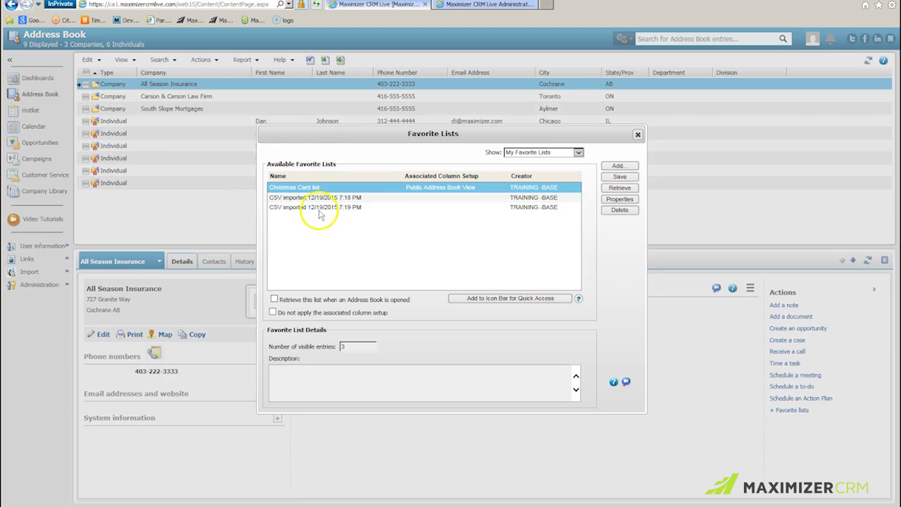
pyautogui.click(318, 207)
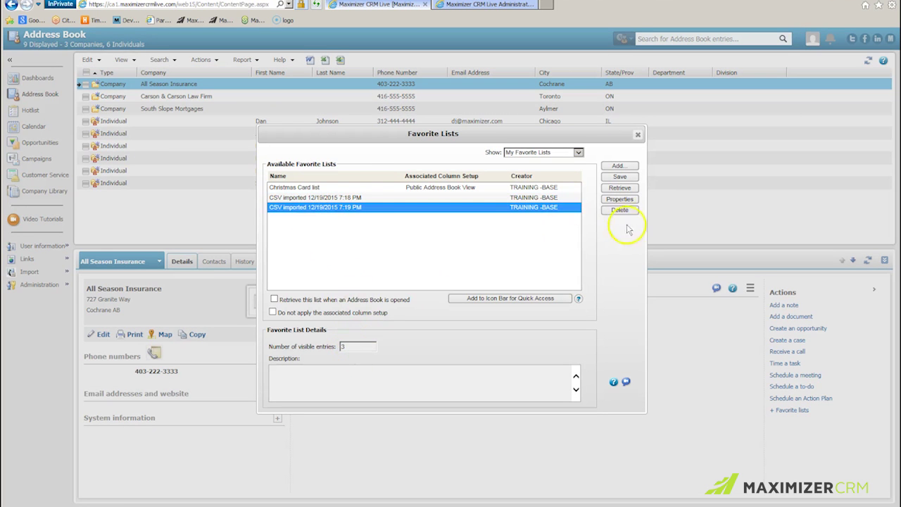
pyautogui.click(620, 187)
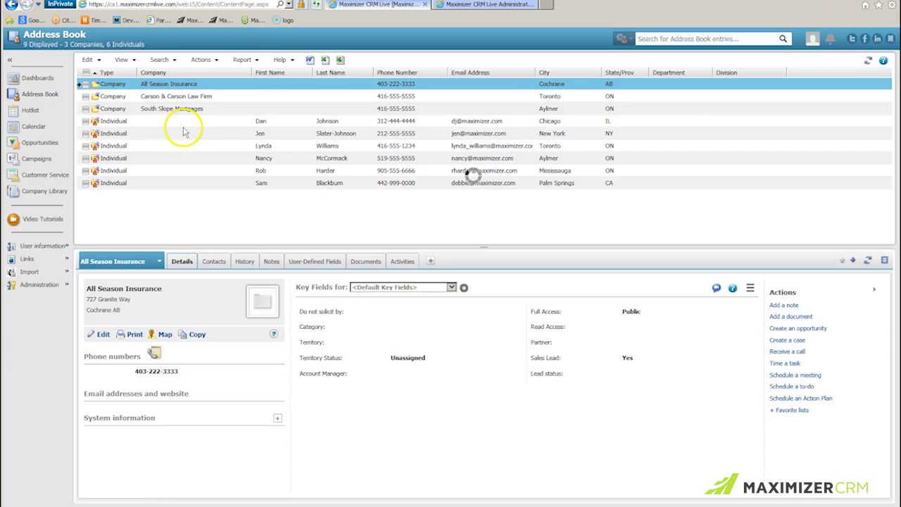